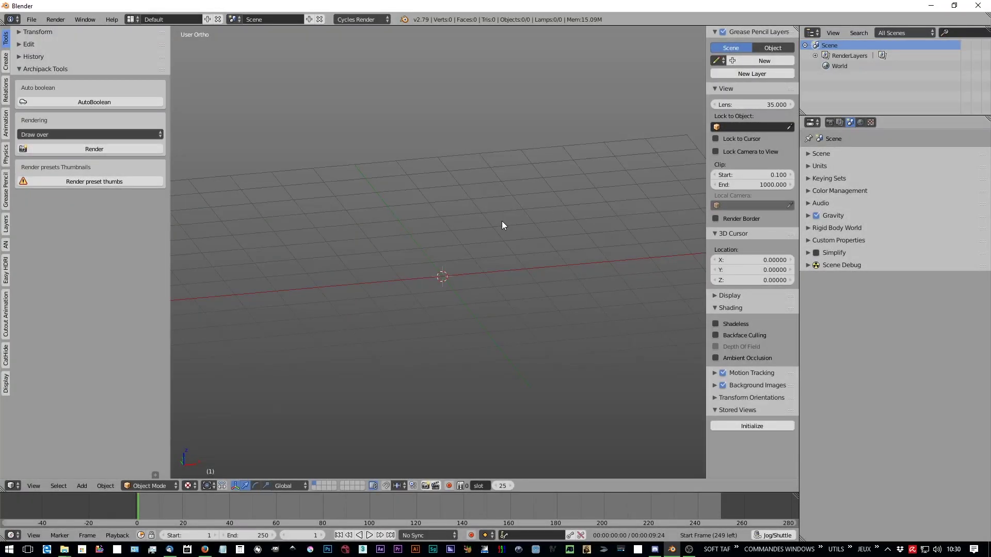
Install the isolate_light_v0_4.py add-on file from the Add-ons preferences
{"action": "middle_click_drag", "start_coordinate": [503, 224], "coordinate": [392, 261]}
{"action": "key", "text": "alt+Tab"}
{"action": "key", "text": "Escape"}
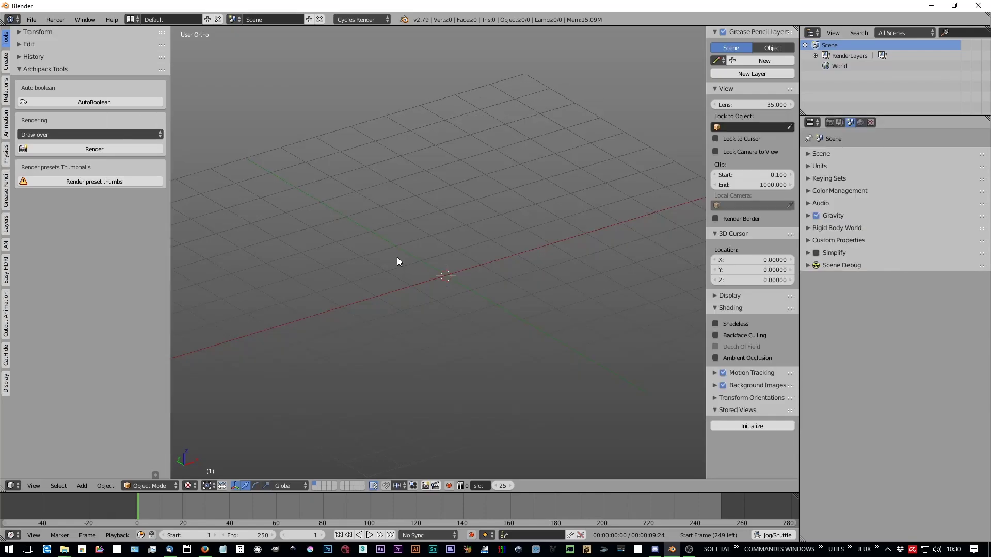
{"action": "key", "text": "ctrl+alt+u"}
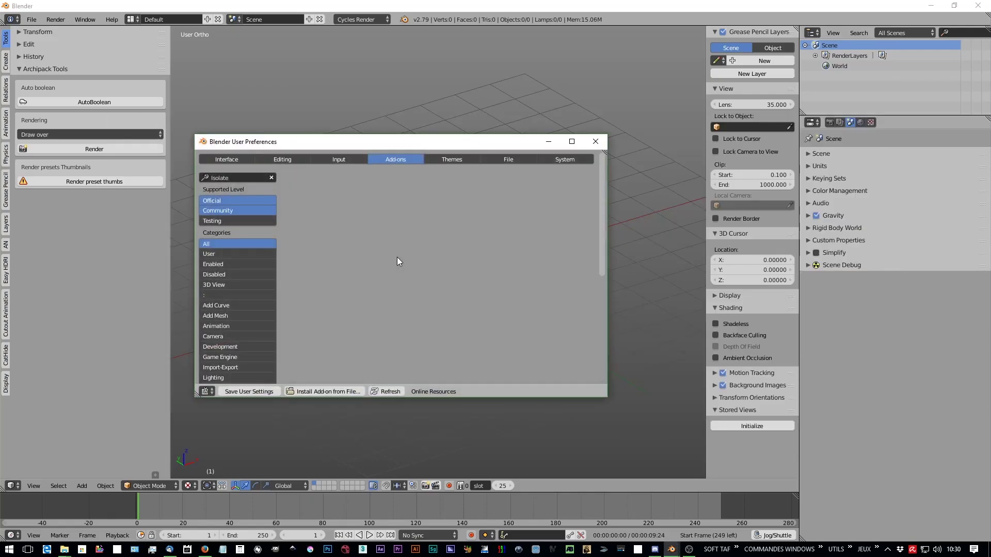
{"action": "left_click", "coordinate": [344, 391]}
{"action": "double_click", "coordinate": [374, 239]}
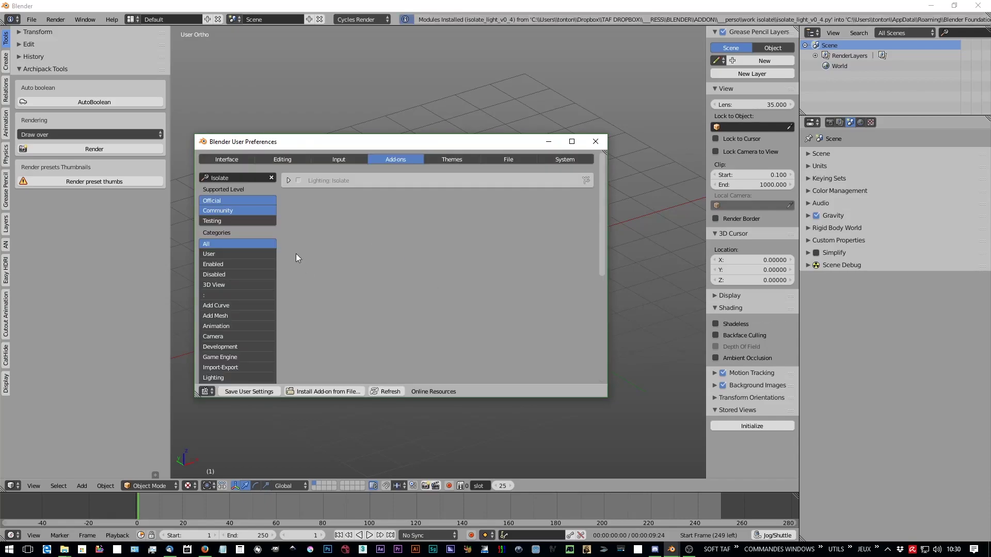
Enable the Lighting: Isolate add-on, save the user settings and close preferences
{"action": "left_click", "coordinate": [289, 181]}
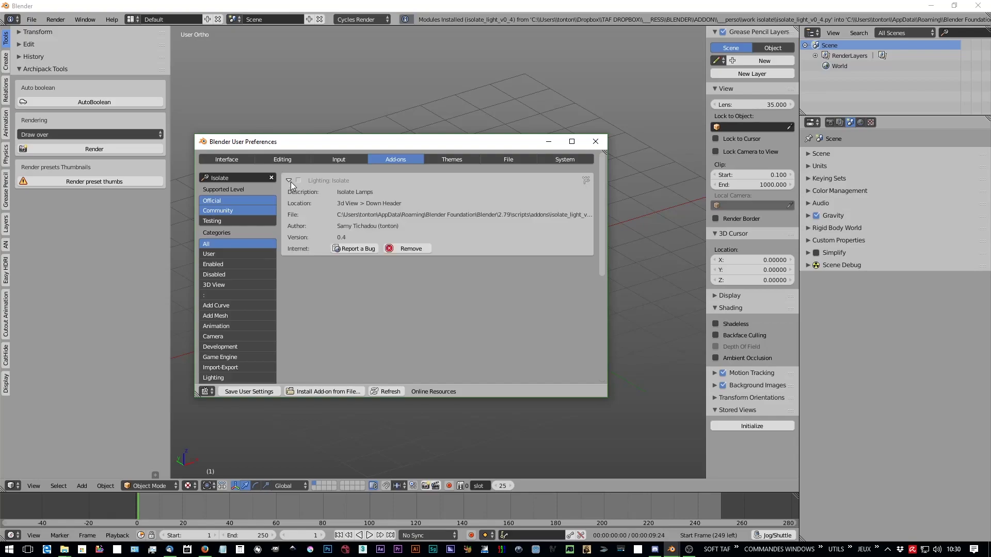
{"action": "left_click", "coordinate": [298, 180]}
{"action": "left_click", "coordinate": [262, 392]}
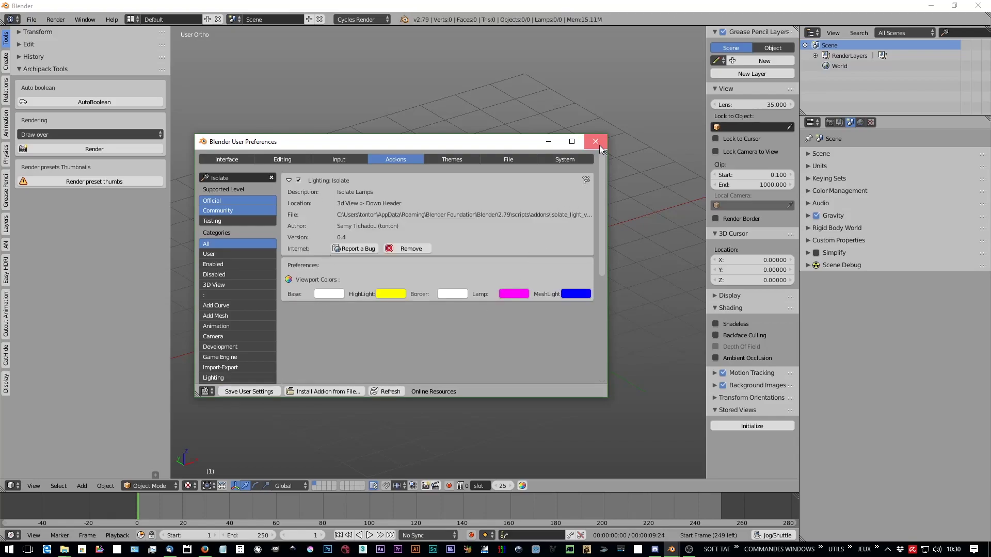
{"action": "left_click", "coordinate": [596, 142]}
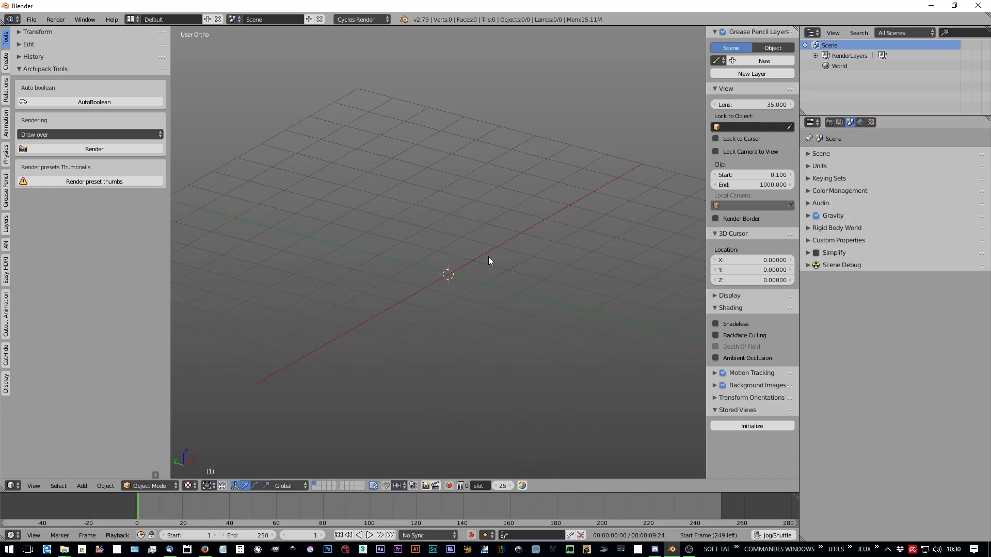
Add a point lamp and move it up and to the left
{"action": "key", "text": "shift+a"}
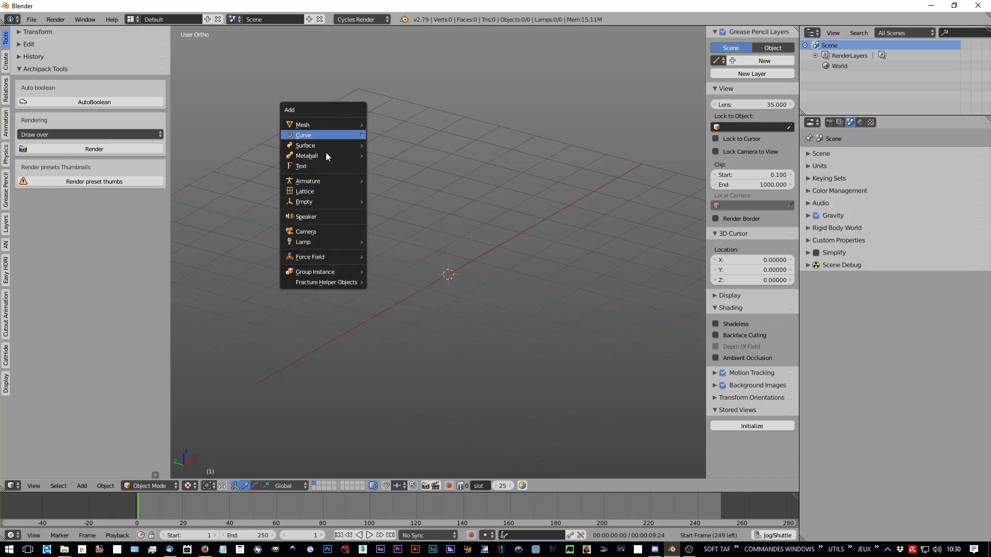
{"action": "mouse_move", "coordinate": [328, 239]}
{"action": "left_click", "coordinate": [401, 242]}
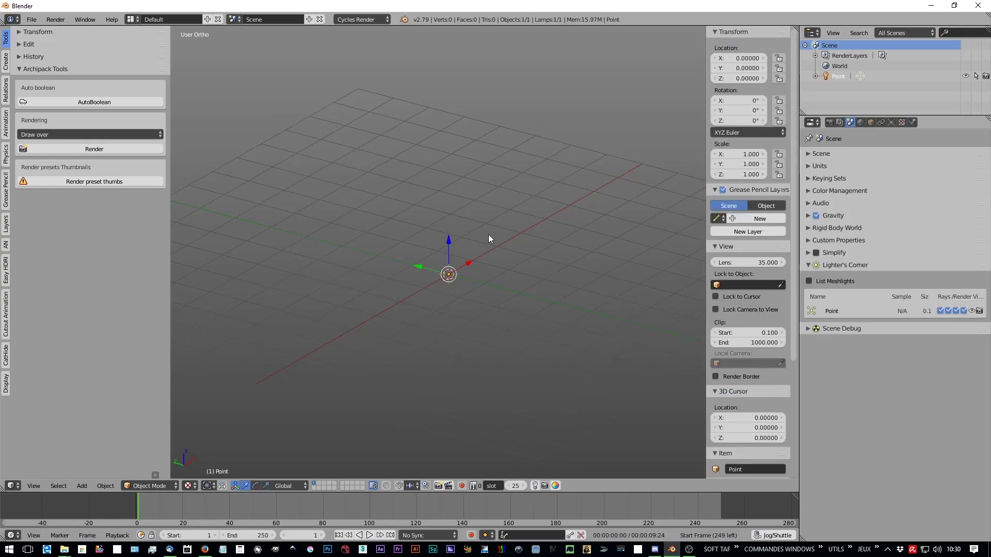
{"action": "key", "text": "g"}
{"action": "left_click", "coordinate": [379, 184]}
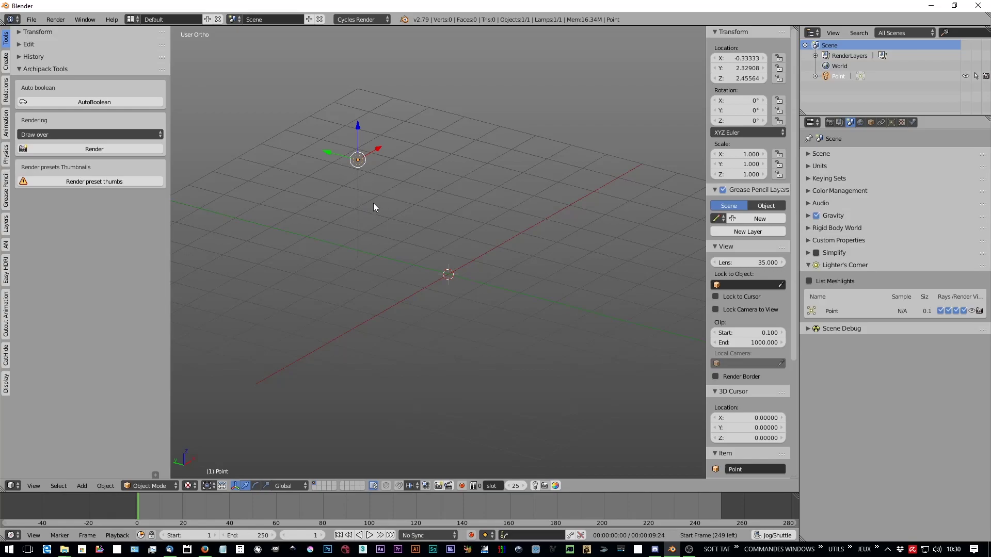
Duplicate the lamp three times, placing Point.001–Point.003 up-right, right and upper right
{"action": "key", "text": "shift+d"}
{"action": "left_click", "coordinate": [424, 152]}
{"action": "key", "text": "shift+d"}
{"action": "left_click", "coordinate": [552, 228]}
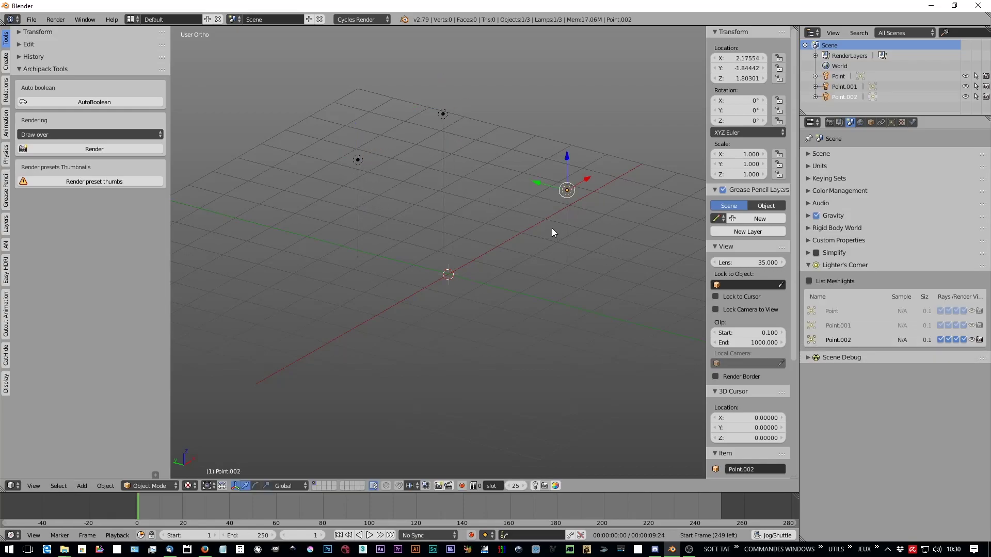
{"action": "key", "text": "shift+d"}
{"action": "left_click", "coordinate": [515, 155]}
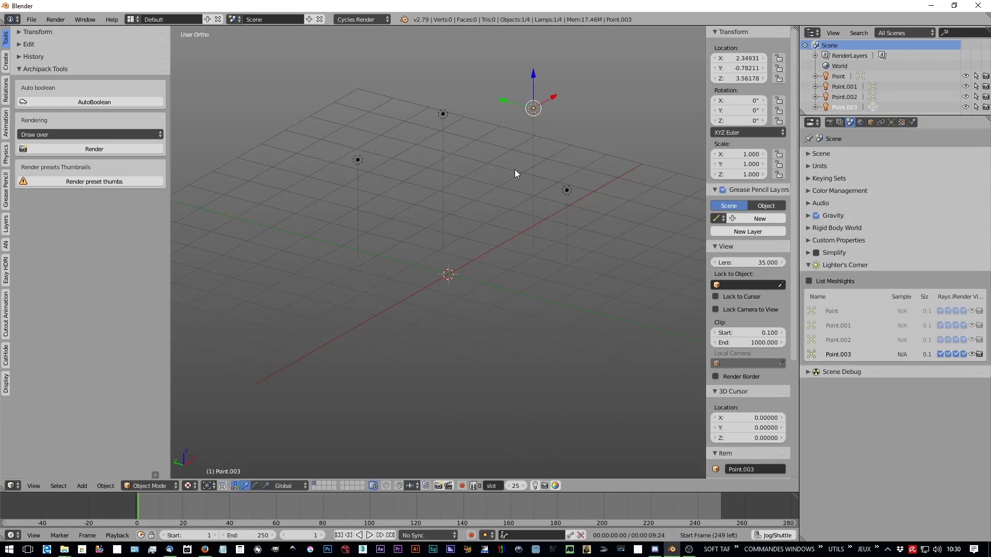
{"action": "middle_click_drag", "start_coordinate": [515, 169], "coordinate": [483, 234], "text": "shift"}
Flatten the view angle and make the scene object list taller
{"action": "scroll", "coordinate": [478, 207], "scroll_direction": "up", "scroll_amount": 1}
{"action": "mouse_move", "coordinate": [494, 184]}
{"action": "middle_mouse_down"}
{"action": "mouse_move", "coordinate": [507, 200]}
{"action": "mouse_move", "coordinate": [496, 186]}
{"action": "middle_mouse_up"}
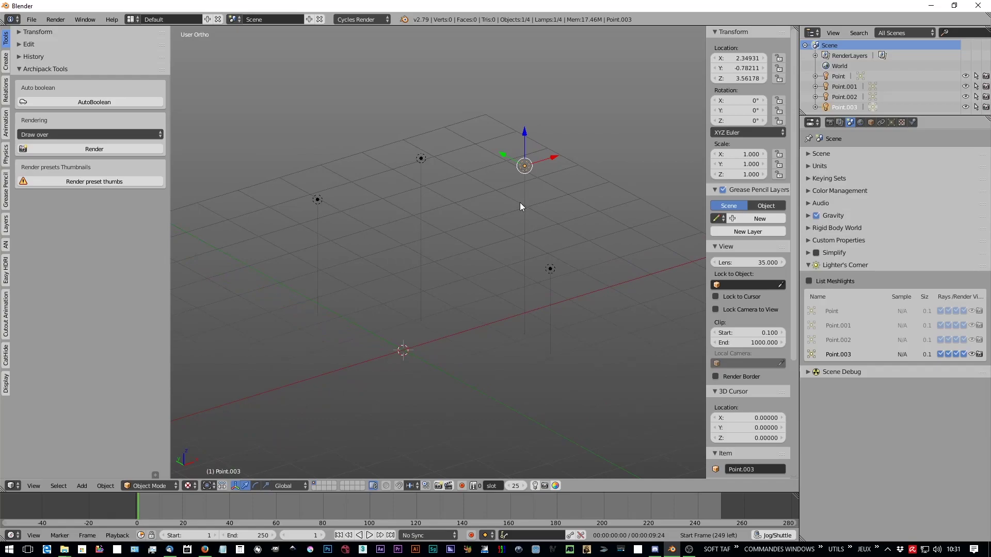
{"action": "left_click_drag", "start_coordinate": [929, 115], "coordinate": [950, 155]}
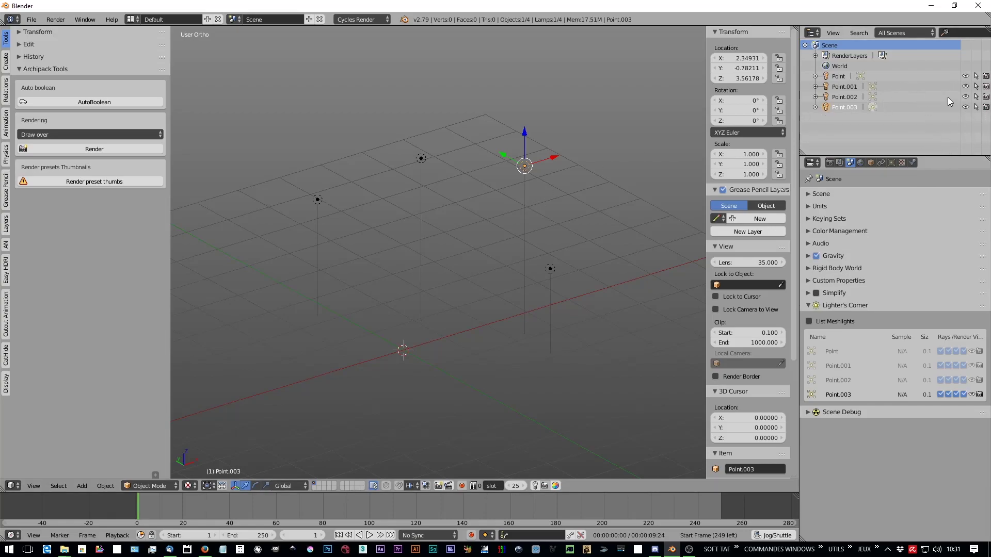
Hide Point.001–Point.003 from viewport and render, restore them, then select Point.003
{"action": "left_click_drag", "start_coordinate": [965, 86], "coordinate": [973, 117]}
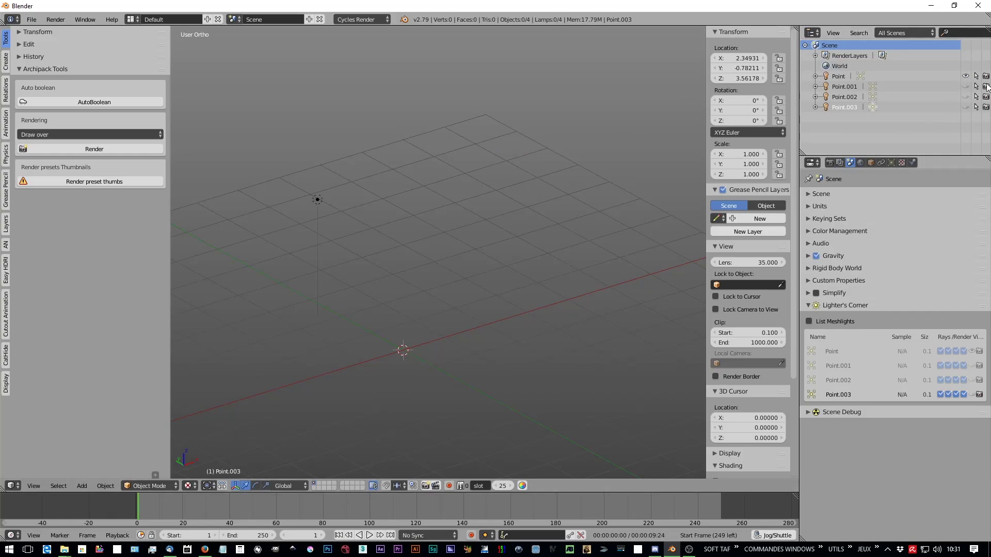
{"action": "left_click_drag", "start_coordinate": [987, 87], "coordinate": [986, 109]}
{"action": "left_click_drag", "start_coordinate": [965, 86], "coordinate": [986, 108]}
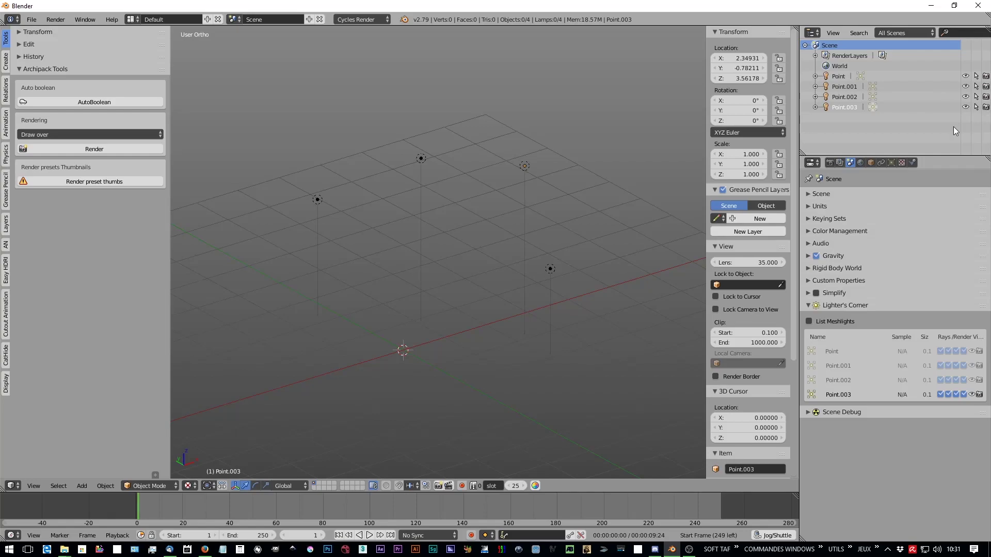
{"action": "right_click", "coordinate": [525, 166]}
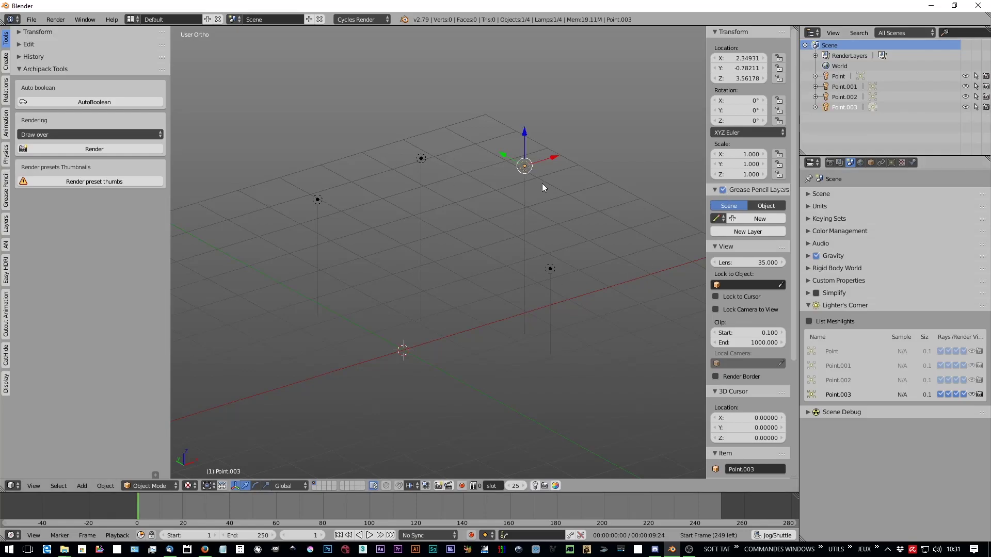
Isolate Point.003 in the viewport, then show the other lamps again
{"action": "left_click", "coordinate": [536, 486]}
{"action": "left_click", "coordinate": [536, 486]}
{"action": "scroll", "coordinate": [453, 182], "scroll_direction": "up", "scroll_amount": 1}
{"action": "middle_click_drag", "start_coordinate": [435, 172], "coordinate": [444, 192], "text": "shift"}
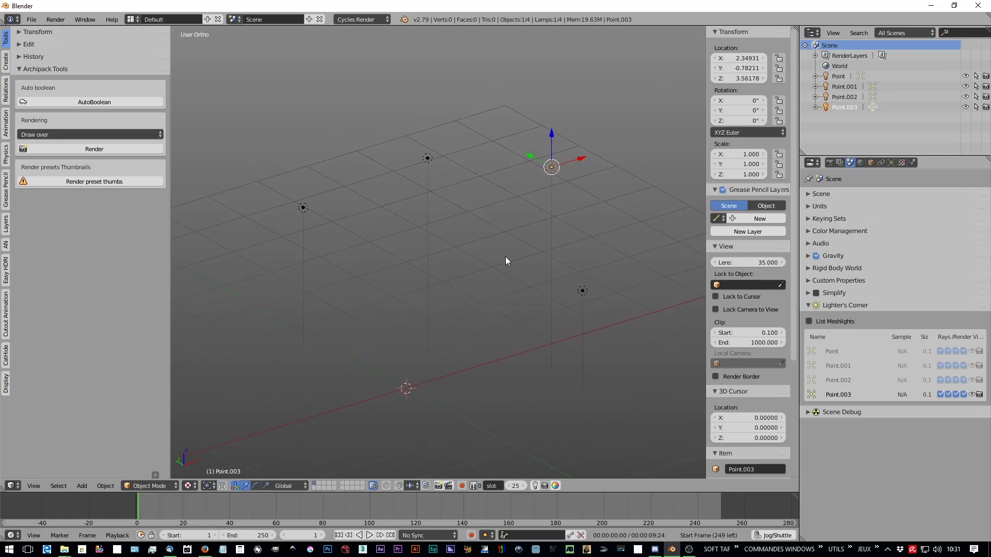
Render only Point.003, restore rendering for the others, then add Point.001 to the selection
{"action": "left_click", "coordinate": [534, 486]}
{"action": "left_click", "coordinate": [533, 488]}
{"action": "right_click", "coordinate": [427, 161], "text": "shift"}
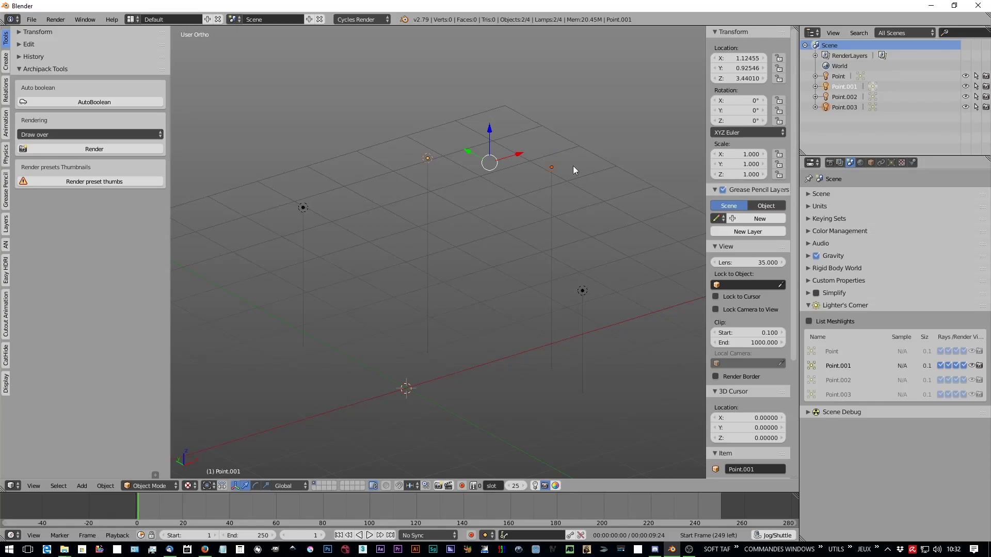
Toggle lamp isolation on and off twice, leaving all four lamps visible and renderable
{"action": "left_click", "coordinate": [535, 486]}
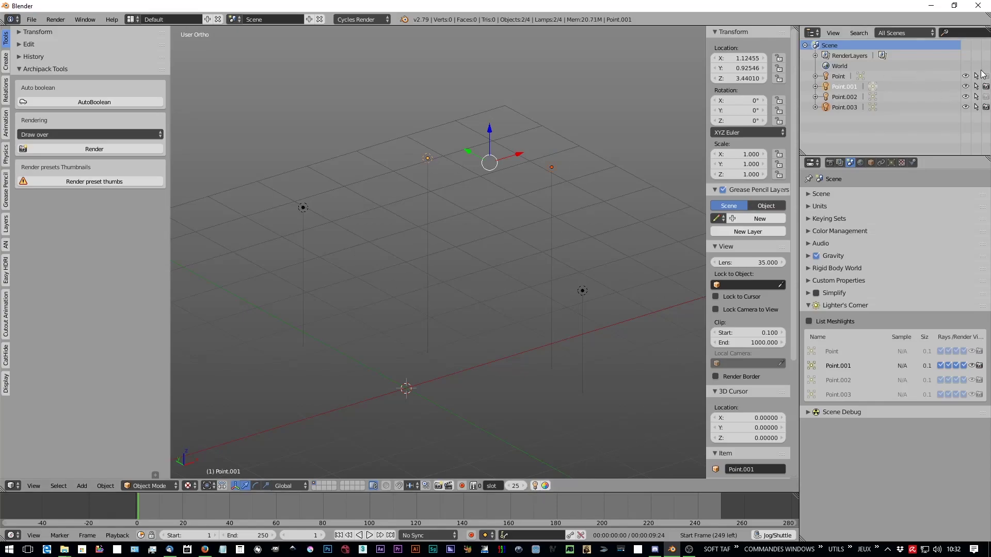
{"action": "left_click", "coordinate": [534, 487]}
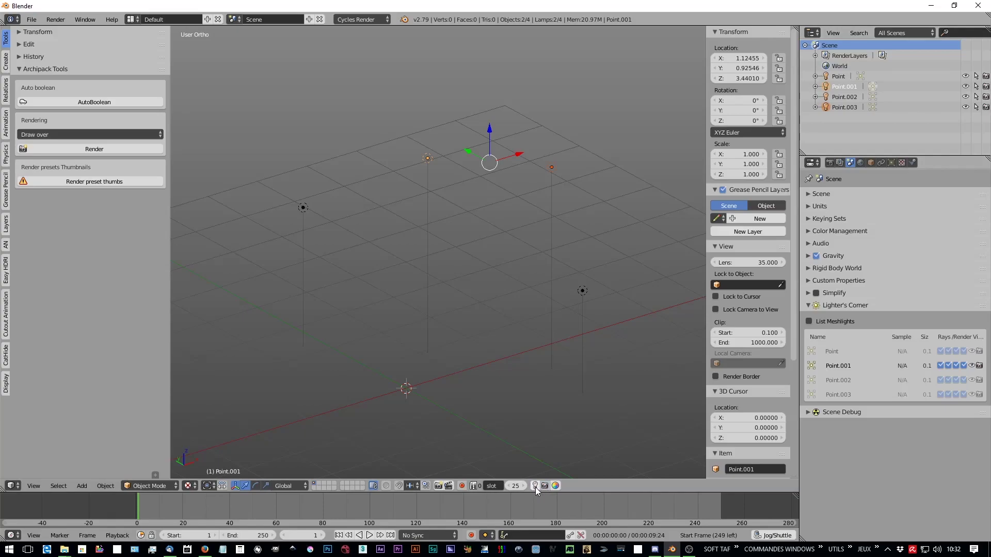
{"action": "left_click", "coordinate": [535, 486]}
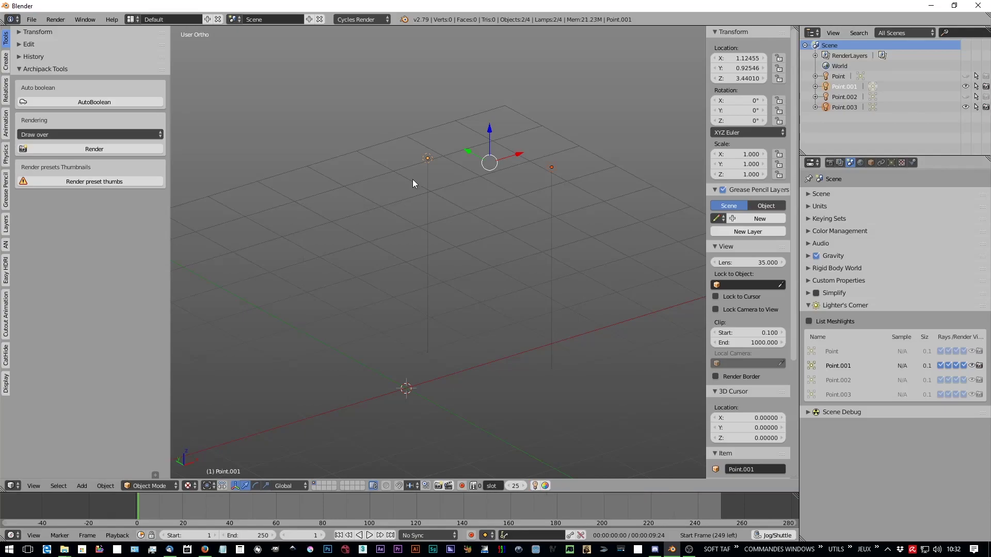
{"action": "left_click", "coordinate": [535, 487]}
Select Point.002 and Point.003, then orbit the view around the lamps
{"action": "left_click", "coordinate": [581, 291]}
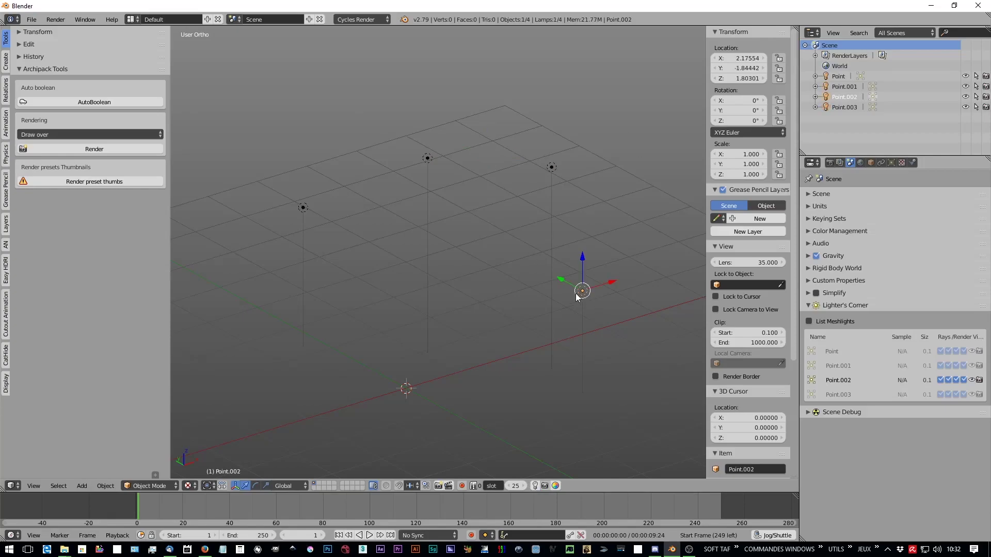
{"action": "left_click", "coordinate": [551, 166]}
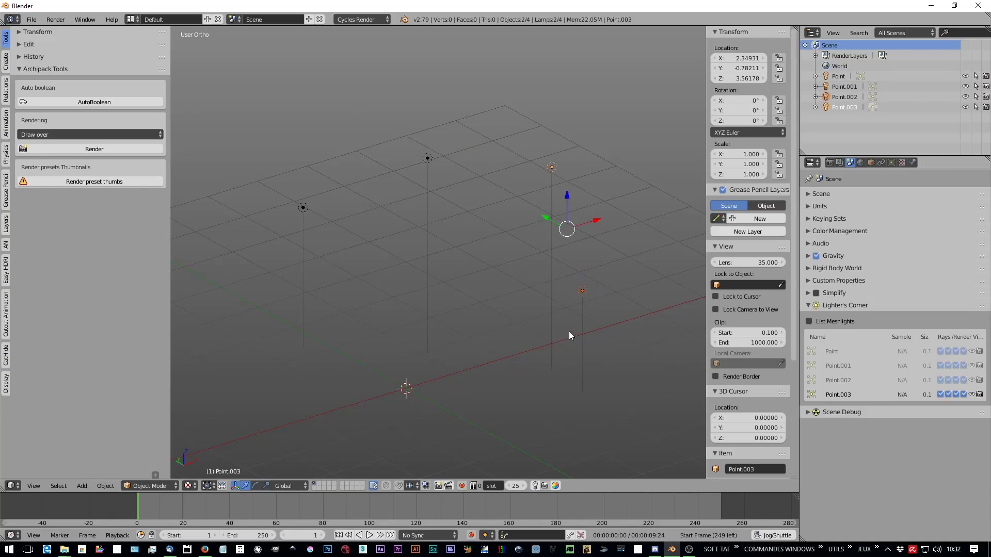
{"action": "middle_click_drag", "start_coordinate": [445, 250], "coordinate": [392, 219]}
{"action": "scroll", "coordinate": [428, 232], "scroll_direction": "down", "scroll_amount": 1}
Add a plane and raise it to Z 5.91 above the lamps
{"action": "key", "text": "shift+a"}
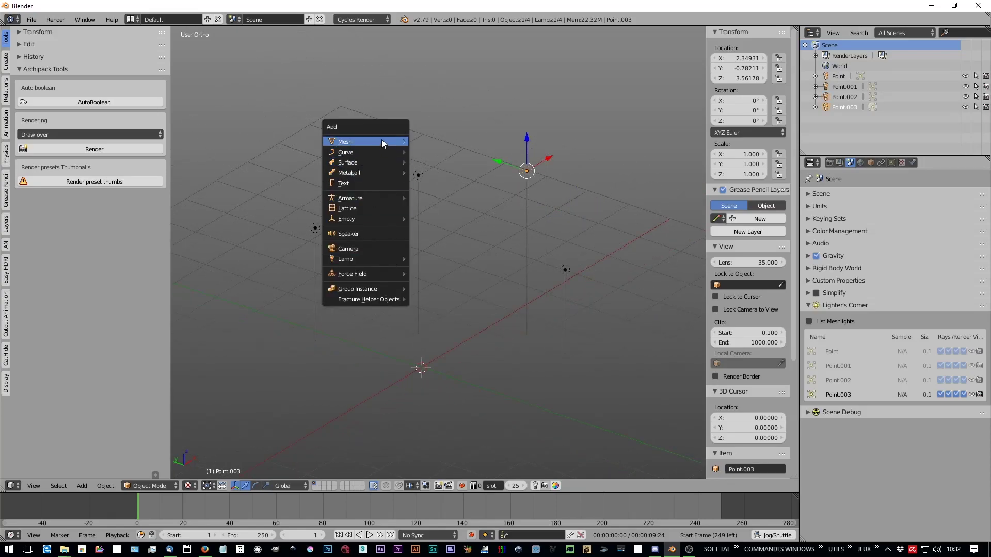
{"action": "mouse_move", "coordinate": [382, 140]}
{"action": "left_click", "coordinate": [429, 144]}
{"action": "left_click_drag", "start_coordinate": [425, 320], "coordinate": [428, 154]}
{"action": "middle_click_drag", "start_coordinate": [429, 154], "coordinate": [448, 215]}
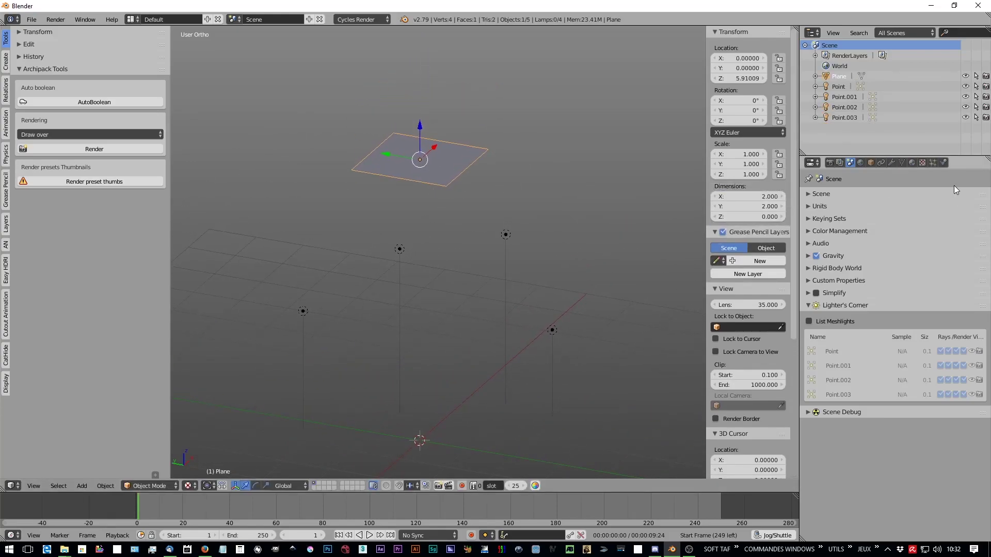
Give the plane a new material named 'light' with an Emission surface
{"action": "left_click", "coordinate": [912, 163]}
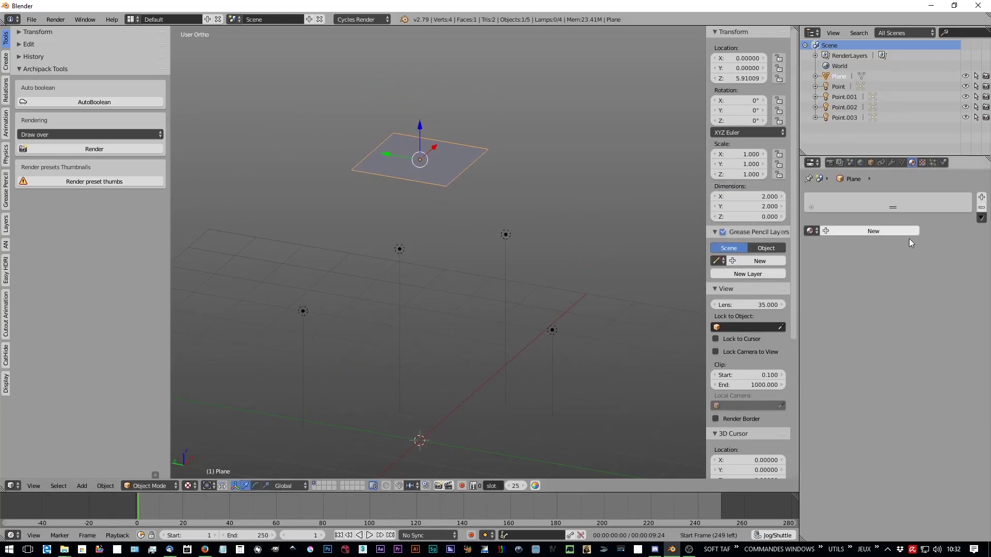
{"action": "left_click", "coordinate": [885, 229]}
{"action": "left_click", "coordinate": [842, 231]}
{"action": "type", "text": "light"}
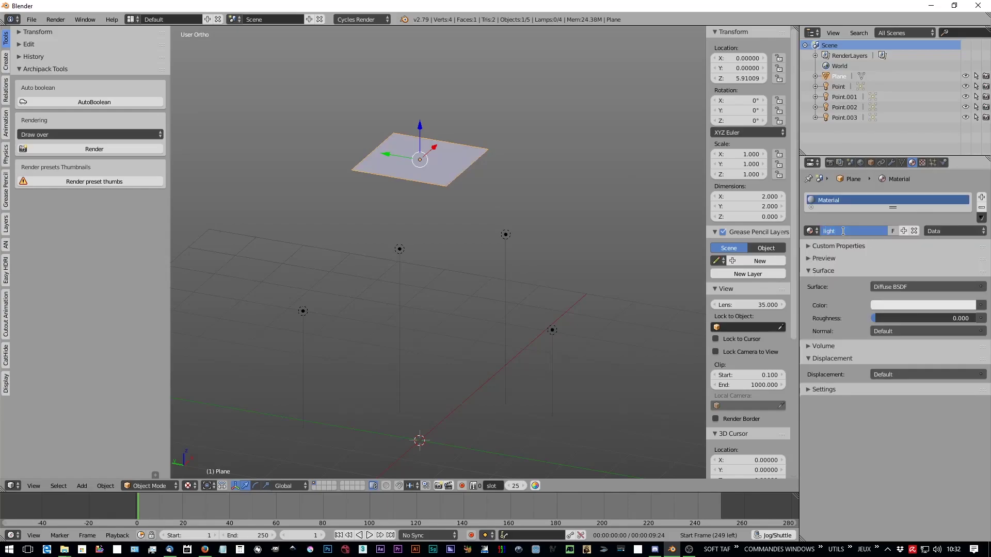
{"action": "key", "text": "Return"}
{"action": "left_click", "coordinate": [903, 287]}
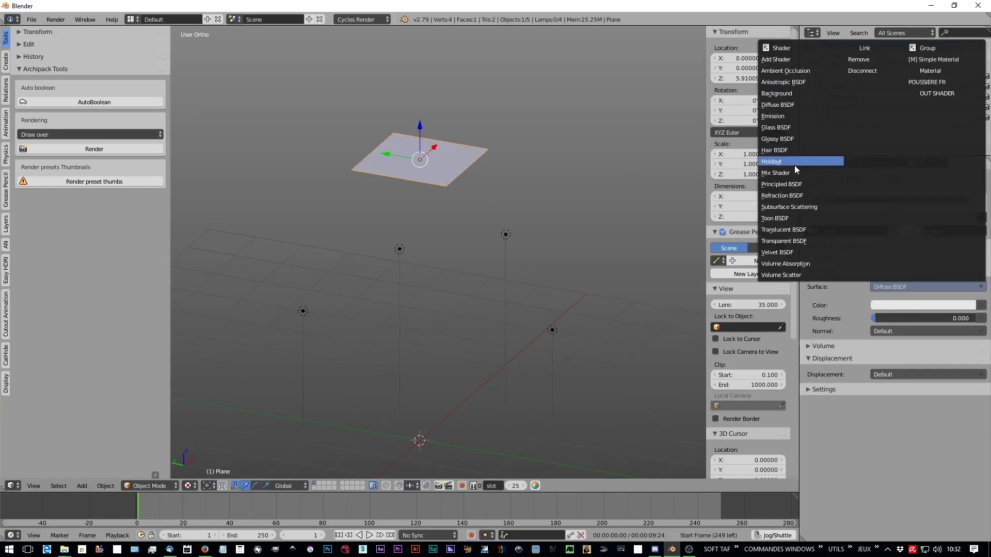
{"action": "left_click", "coordinate": [787, 115]}
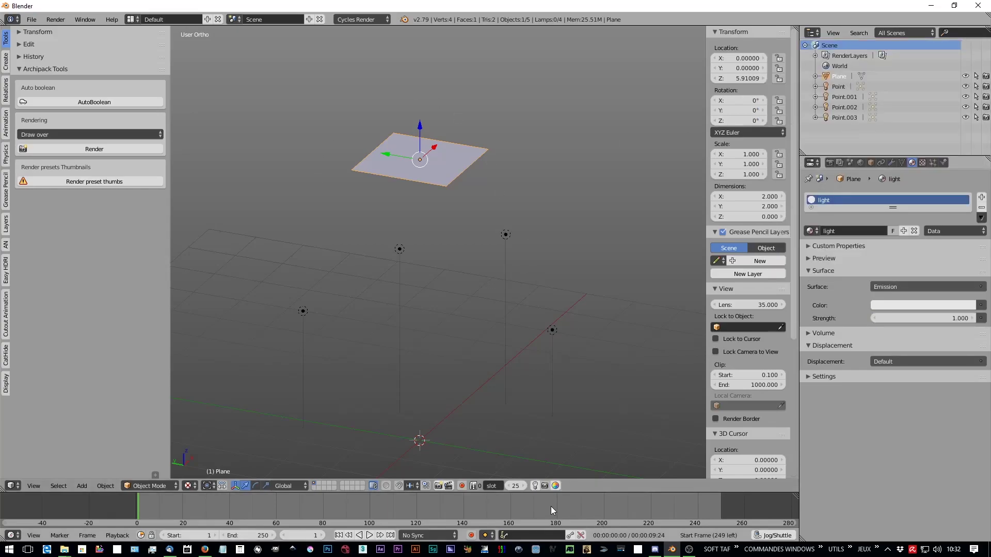
Hide and reshow the lamps, re-angle the view, and activate the Viewport Lamp Helper
{"action": "left_click", "coordinate": [538, 487]}
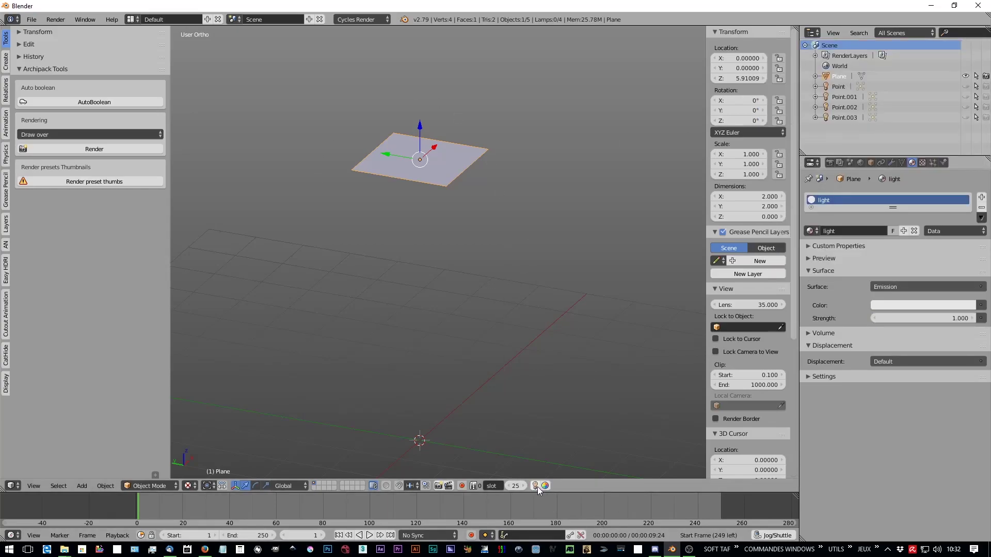
{"action": "left_click", "coordinate": [537, 487]}
{"action": "middle_click_drag", "start_coordinate": [505, 307], "coordinate": [414, 276]}
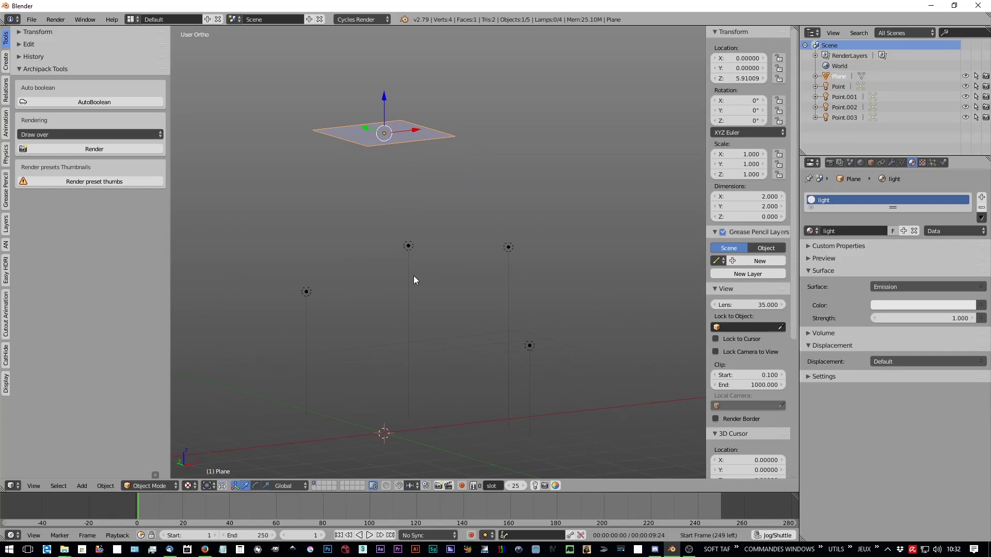
{"action": "middle_click_drag", "start_coordinate": [420, 284], "coordinate": [501, 307]}
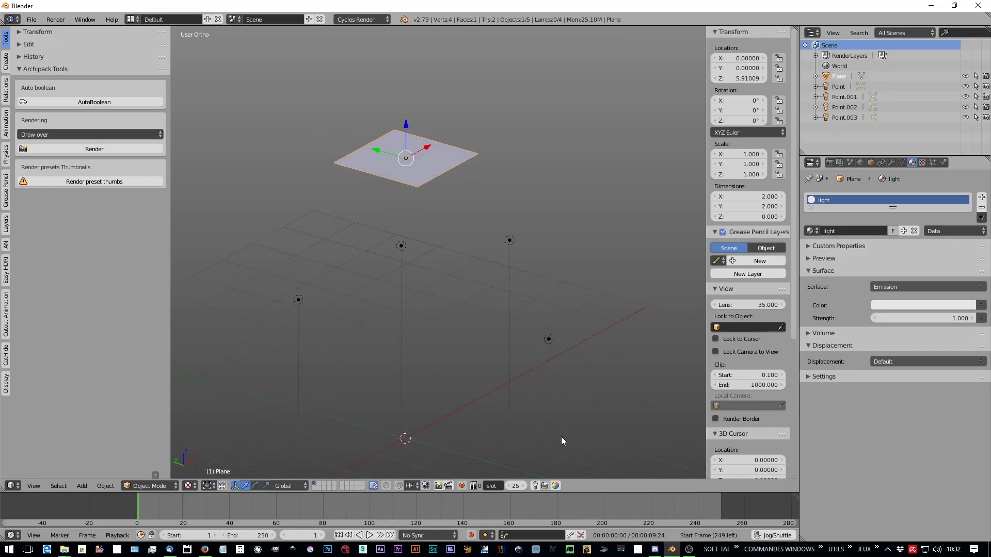
{"action": "left_click", "coordinate": [555, 486]}
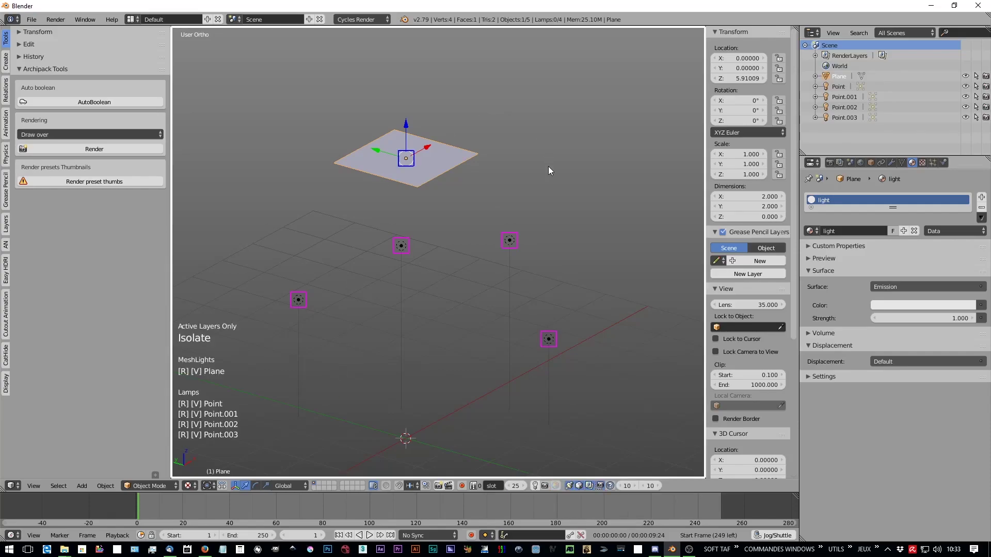
Orbit around the lit scene to view the boxed lamps and helper overlay from several angles
{"action": "middle_click_drag", "start_coordinate": [549, 168], "coordinate": [491, 207]}
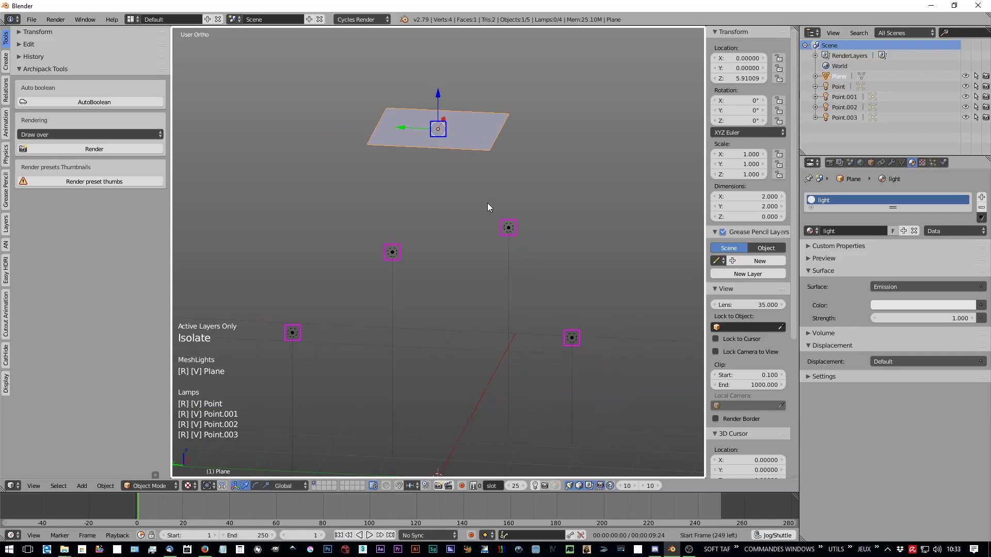
{"action": "middle_click_drag", "start_coordinate": [390, 282], "coordinate": [409, 279]}
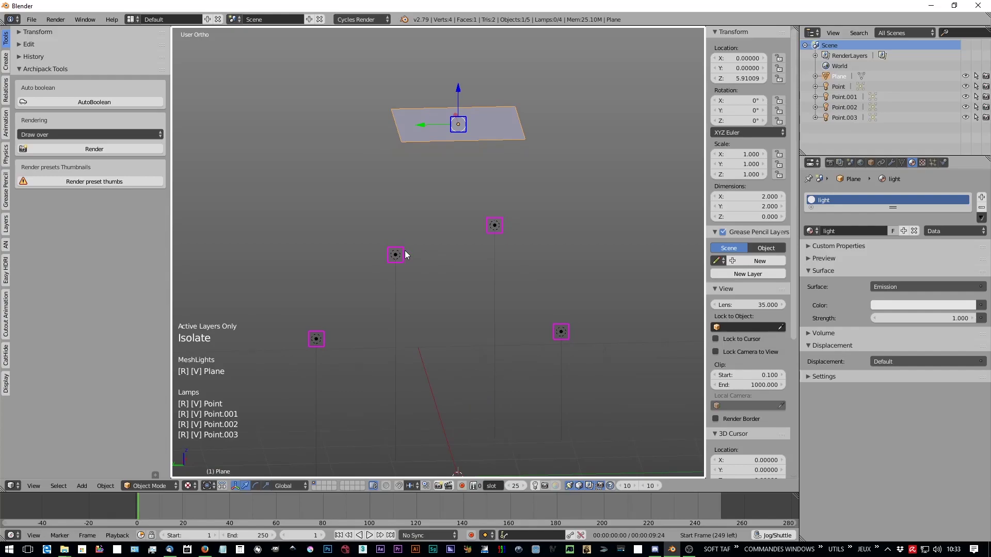
{"action": "middle_click_drag", "start_coordinate": [471, 124], "coordinate": [446, 145]}
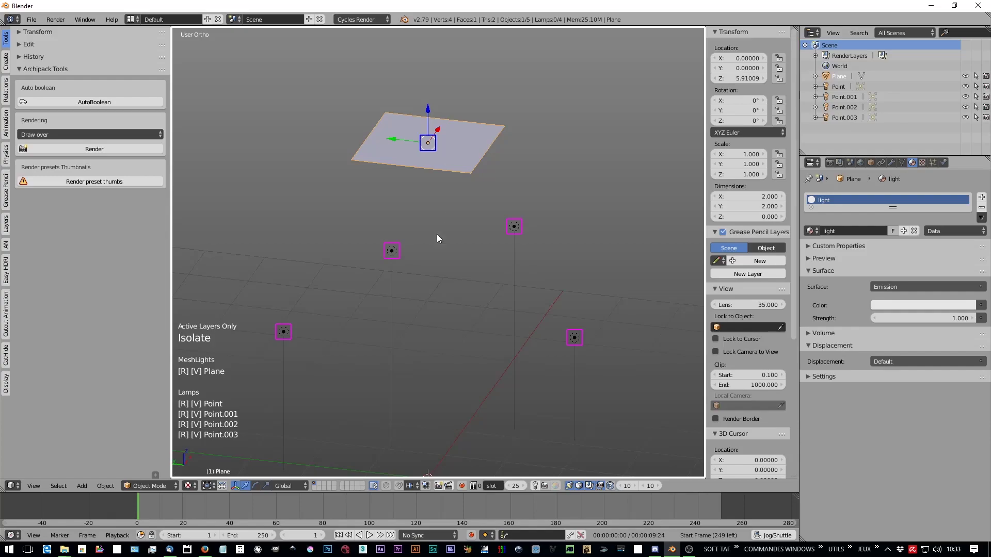
{"action": "middle_click_drag", "start_coordinate": [437, 233], "coordinate": [416, 250]}
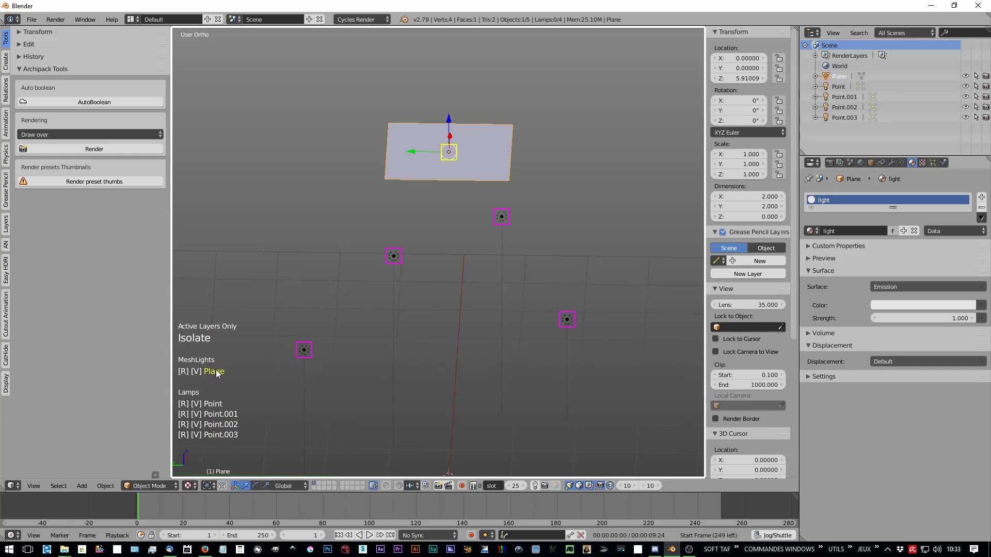
Select Point.001, Point.002 and Point from the helper list, then show the key legend
{"action": "left_click", "coordinate": [216, 411]}
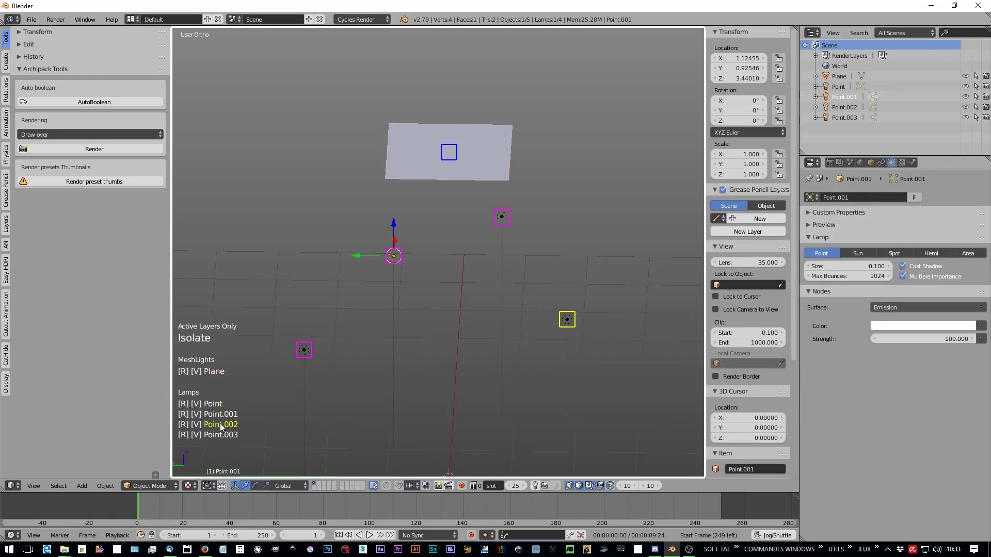
{"action": "left_click", "coordinate": [220, 425]}
{"action": "left_click", "coordinate": [211, 404]}
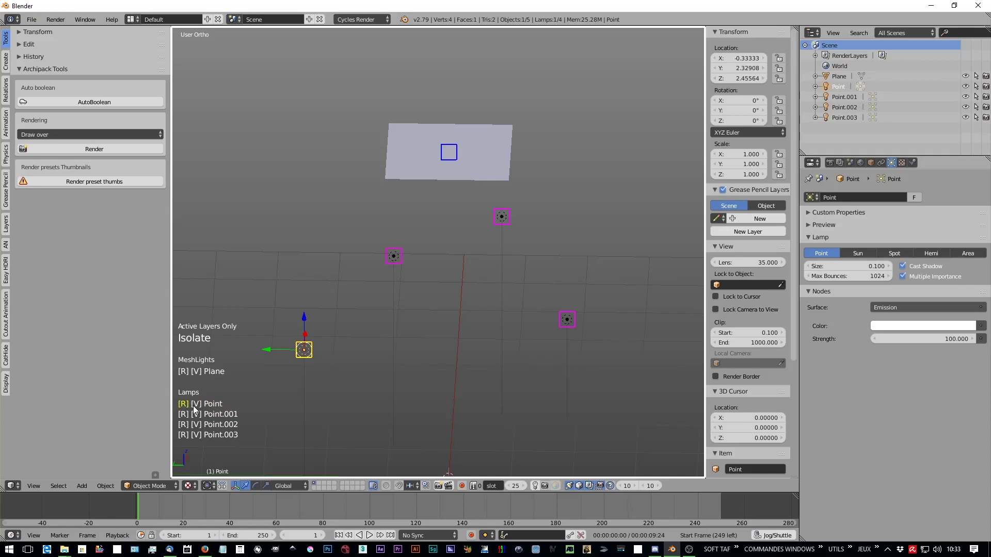
{"action": "left_click", "coordinate": [610, 487]}
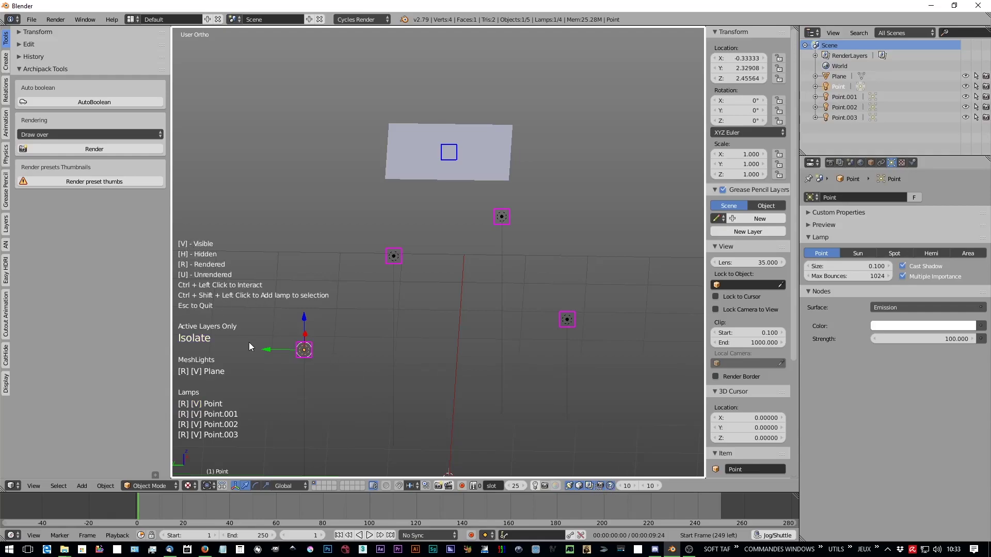
{"action": "left_click", "coordinate": [197, 404], "text": "ctrl"}
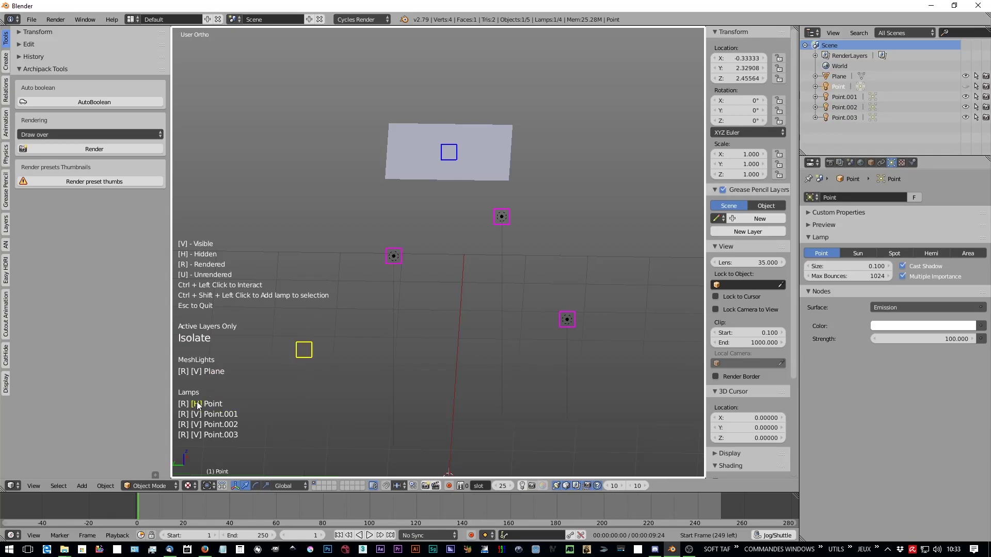
{"action": "left_click", "coordinate": [197, 404], "text": "ctrl"}
{"action": "left_click", "coordinate": [182, 405], "text": "ctrl"}
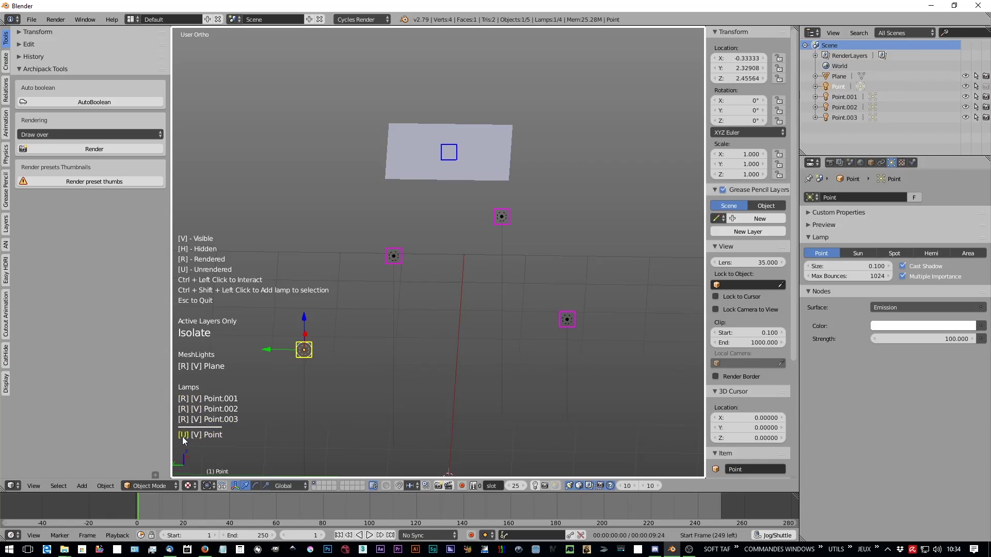
{"action": "left_click", "coordinate": [182, 437], "text": "ctrl"}
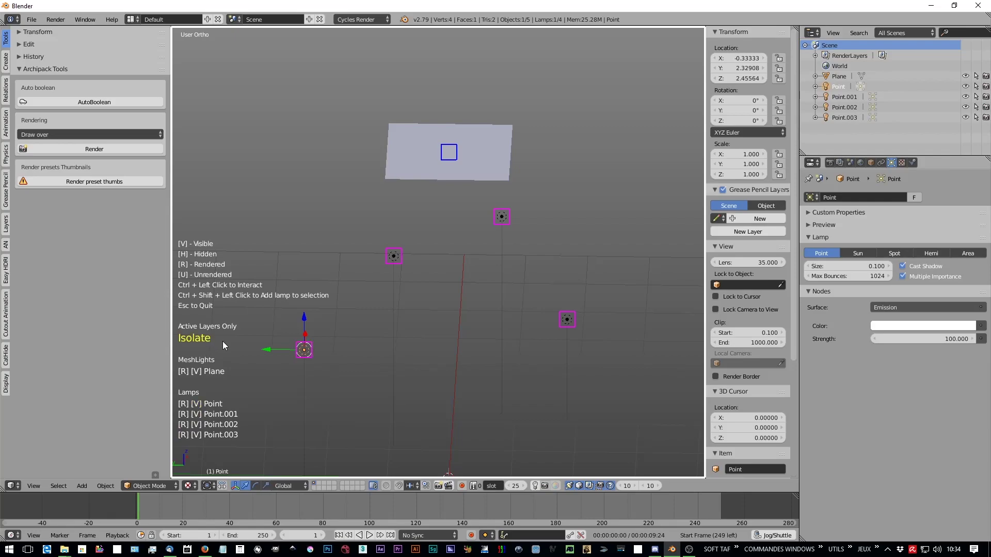
{"action": "left_click", "coordinate": [196, 336], "text": "ctrl"}
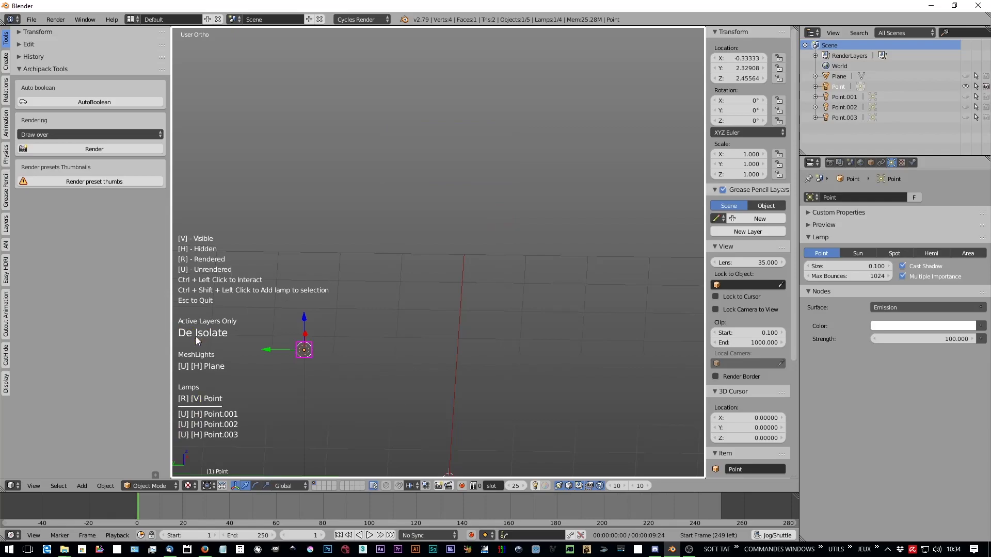
{"action": "left_click", "coordinate": [202, 336], "text": "ctrl"}
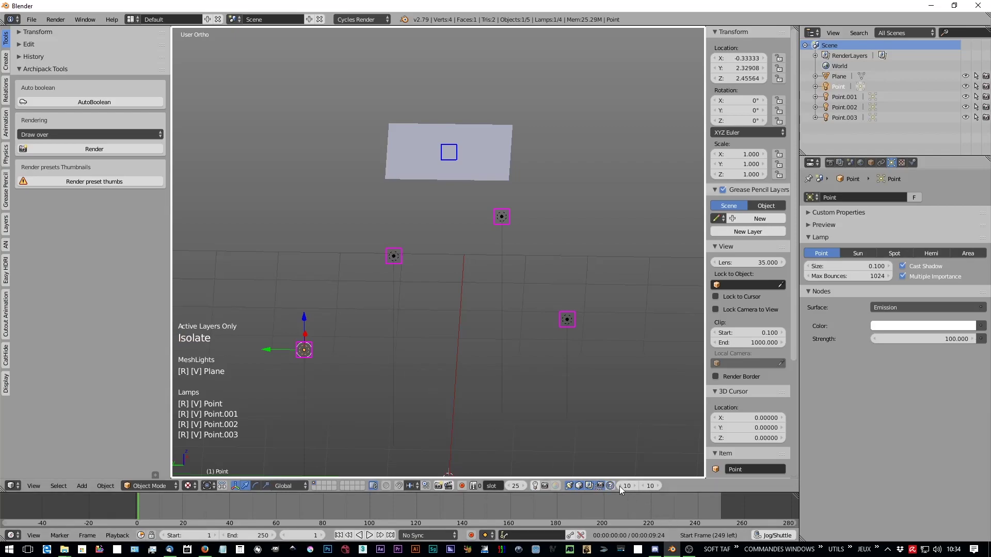
{"action": "left_click", "coordinate": [636, 485]}
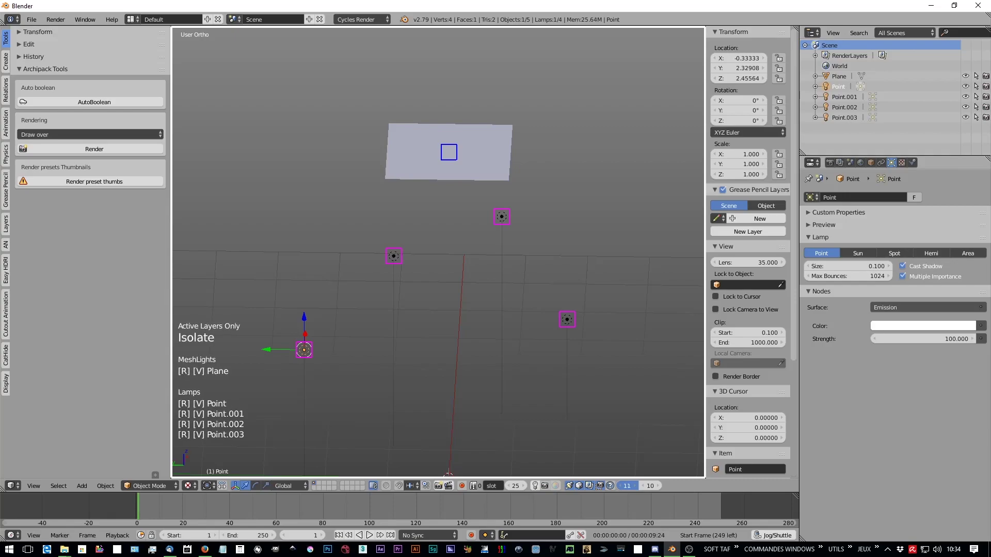
Nudge the overlay spacing to 11 and back to 10, then set Point.003 to unrendered
{"action": "left_click", "coordinate": [645, 486]}
{"action": "left_click", "coordinate": [643, 486]}
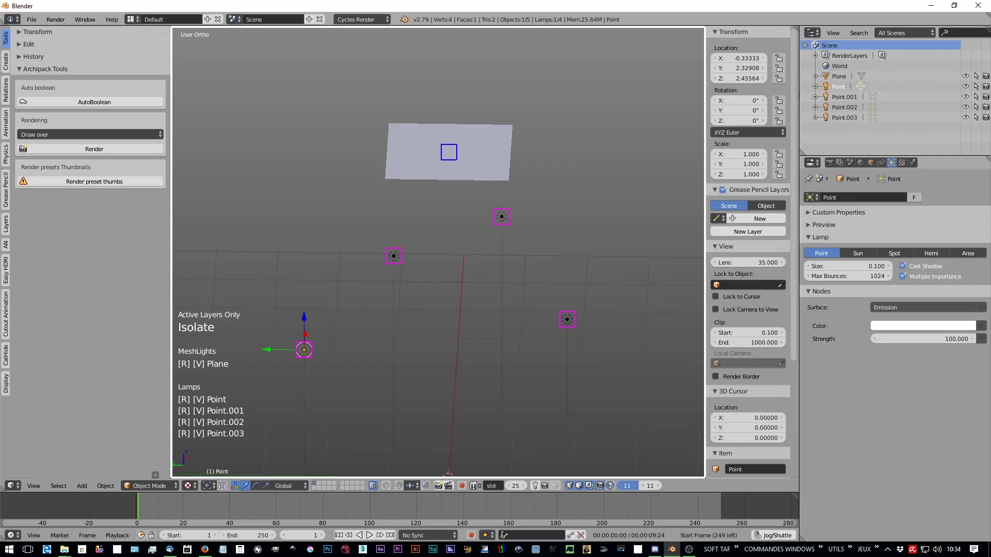
{"action": "left_click", "coordinate": [623, 485]}
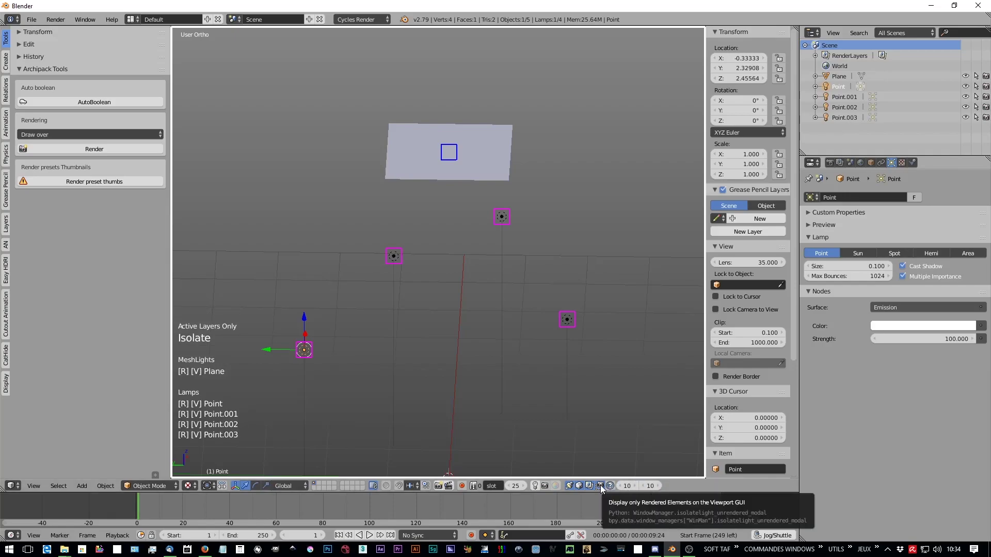
{"action": "left_click", "coordinate": [182, 436]}
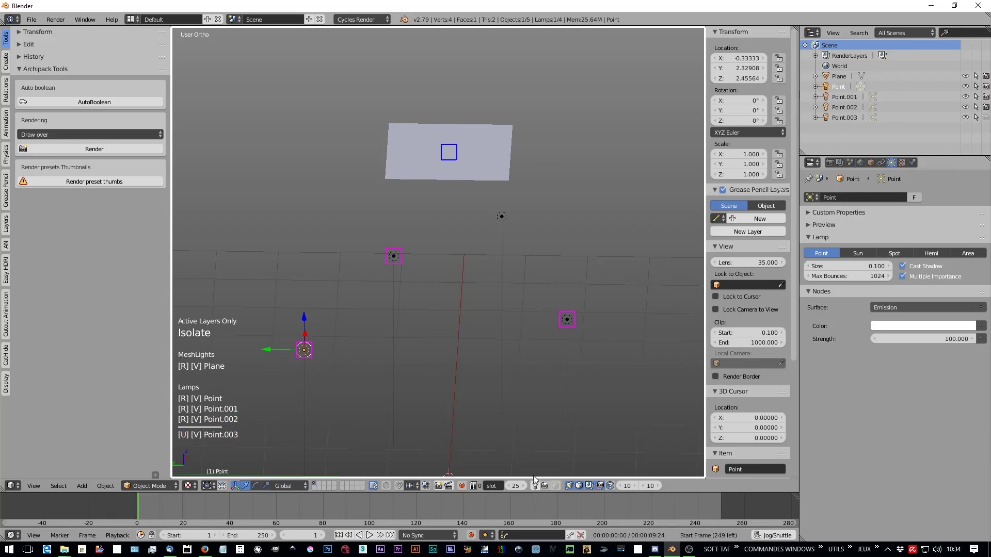
Toggle the overlay's rendered-only, active-layers, lamps and mesh-lights filters off and back on
{"action": "left_click", "coordinate": [600, 486]}
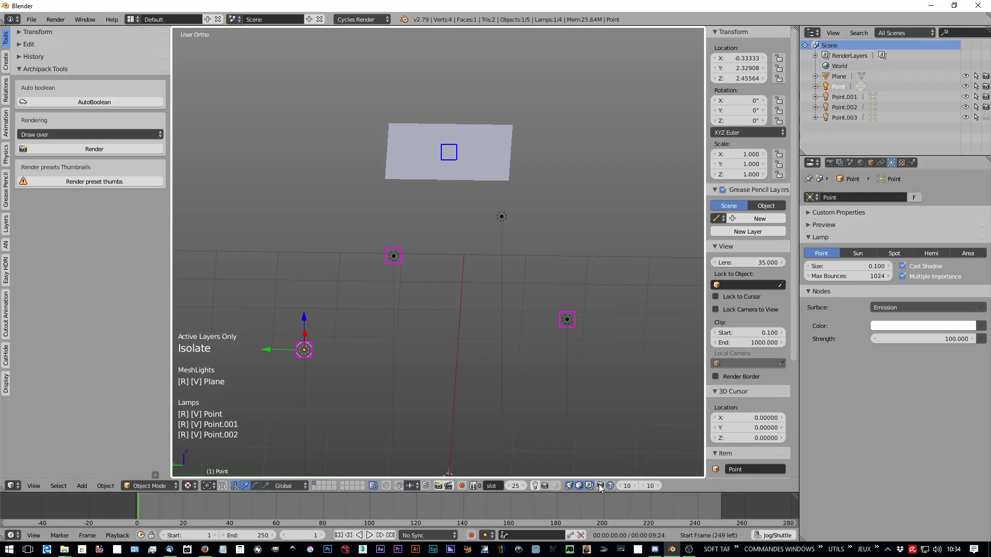
{"action": "left_click", "coordinate": [601, 485]}
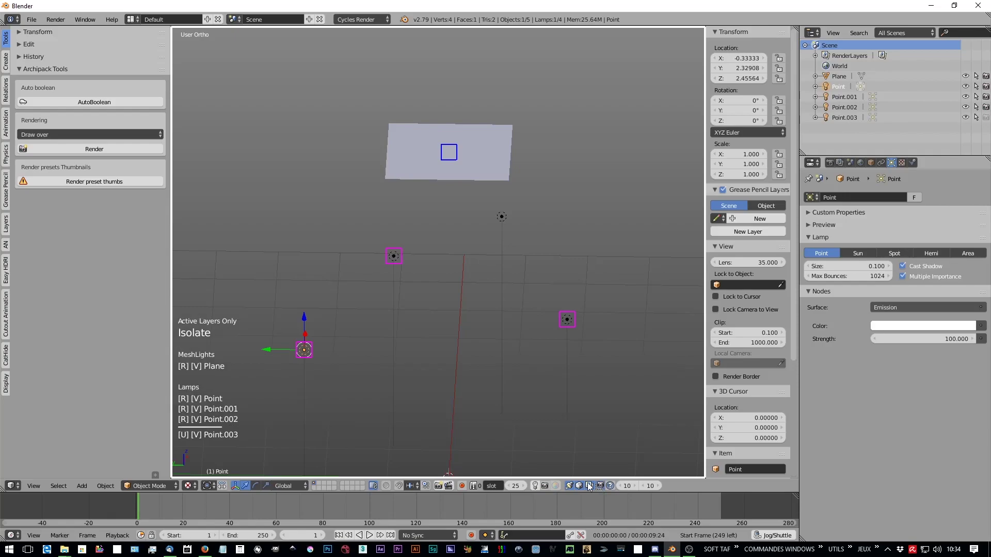
{"action": "left_click", "coordinate": [590, 487]}
{"action": "left_click", "coordinate": [589, 486]}
{"action": "middle_click_drag", "start_coordinate": [461, 332], "coordinate": [436, 367]}
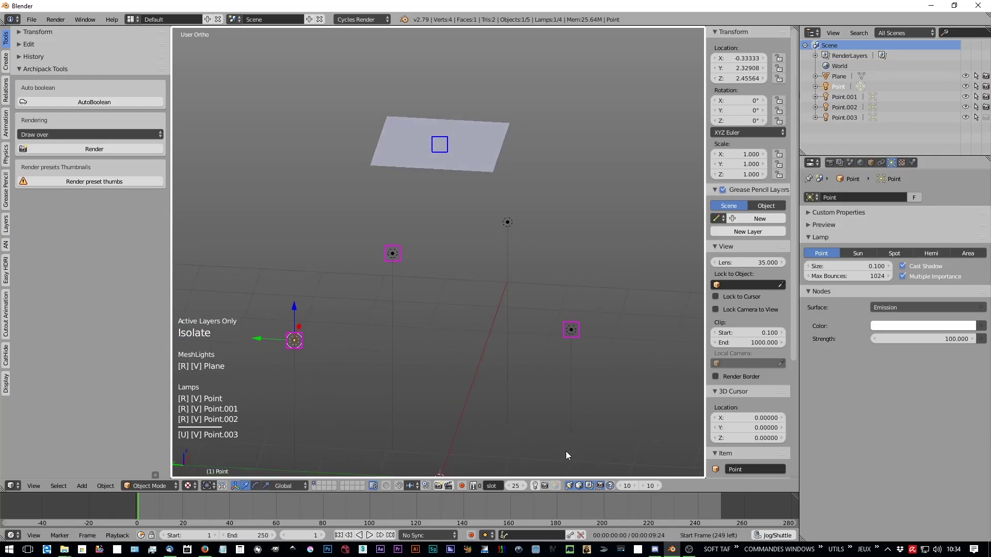
{"action": "left_click", "coordinate": [568, 486]}
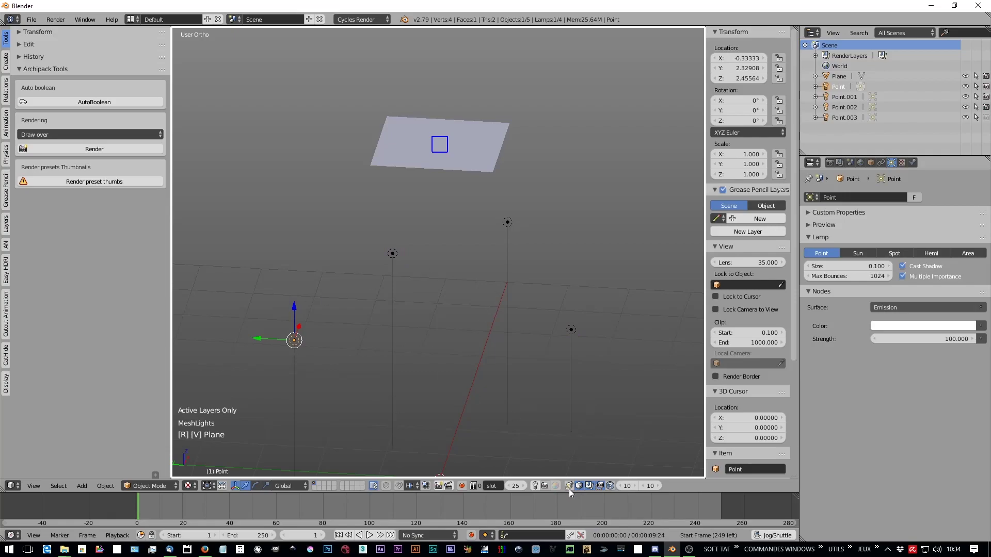
{"action": "left_click", "coordinate": [569, 487]}
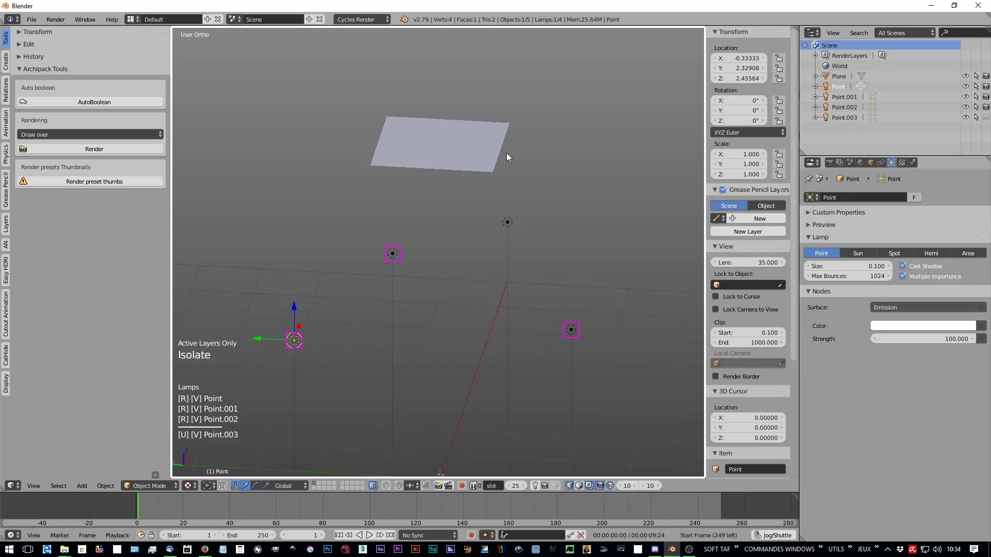
{"action": "left_click", "coordinate": [578, 487]}
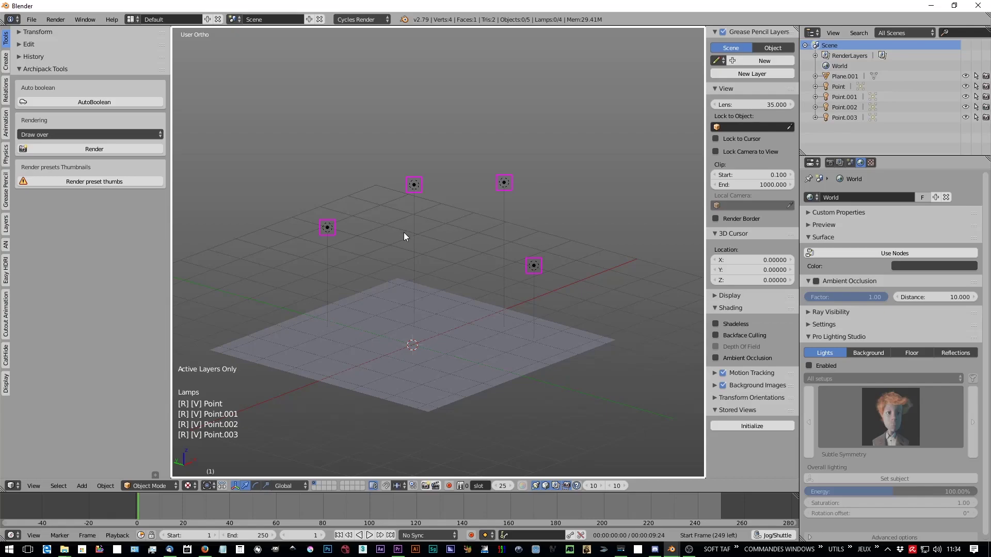
Split the 3D view into two stacked views, enlarging and re-angling the upper one
{"action": "middle_click_drag", "start_coordinate": [405, 237], "coordinate": [384, 262]}
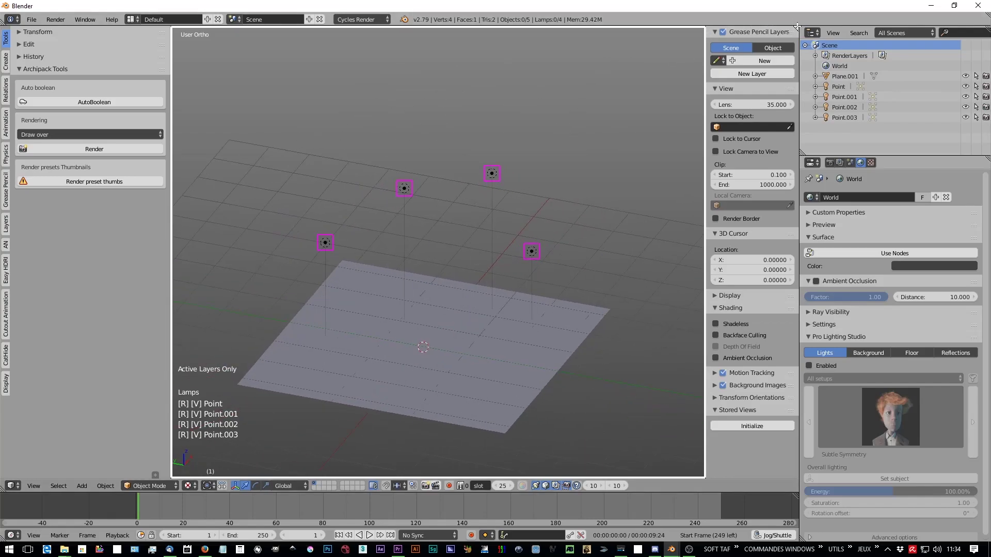
{"action": "left_click_drag", "start_coordinate": [794, 30], "coordinate": [748, 216]}
{"action": "middle_click_drag", "start_coordinate": [436, 139], "coordinate": [419, 111]}
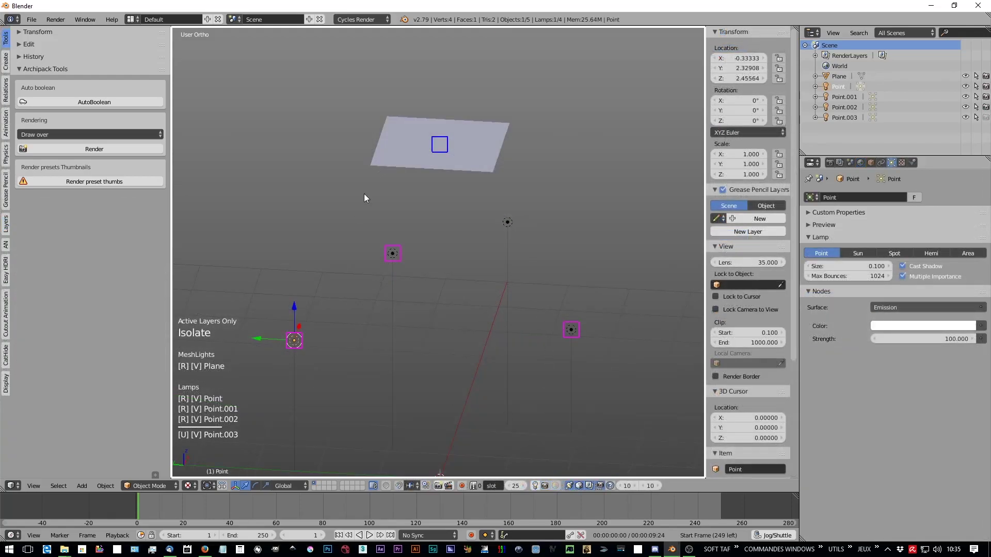
Turn off the Isolate lamp helper overlay and show the Lighting: Isolate add-on preferences
{"action": "middle_click_drag", "start_coordinate": [423, 213], "coordinate": [413, 325]}
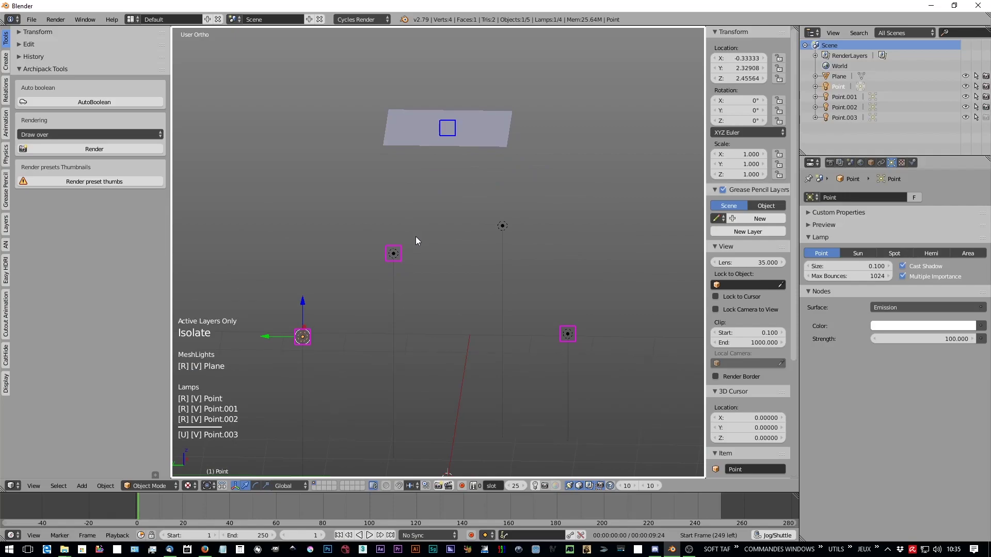
{"action": "key", "text": "Escape"}
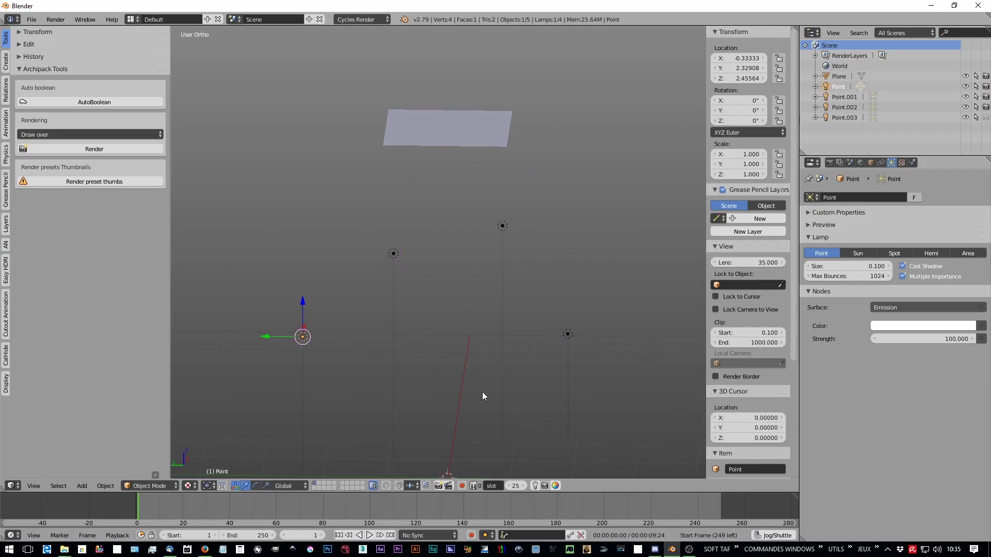
{"action": "key", "text": "ctrl+alt+u"}
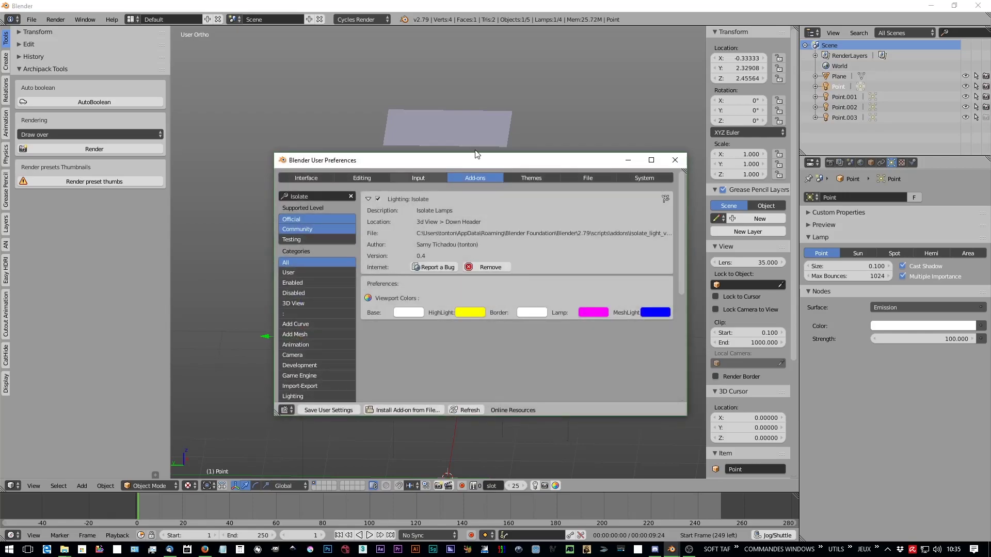
Move the User Preferences window aside and close it, returning to the plain viewport
{"action": "left_click_drag", "start_coordinate": [468, 158], "coordinate": [281, 77]}
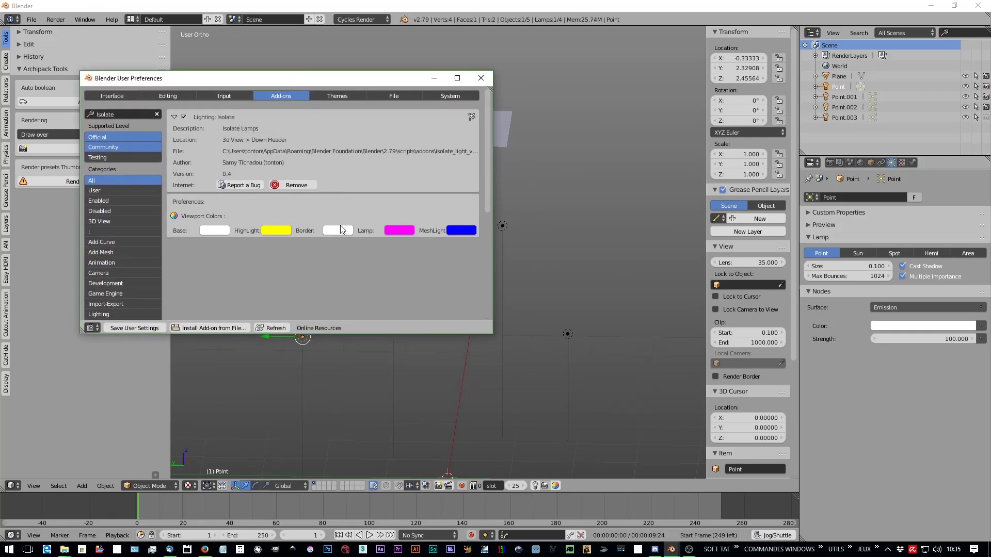
{"action": "left_click", "coordinate": [479, 78]}
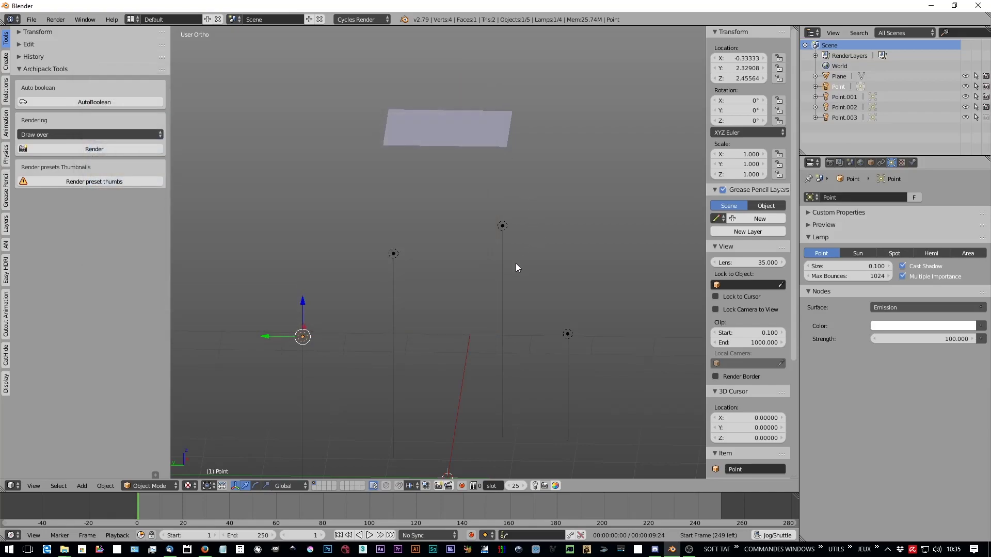